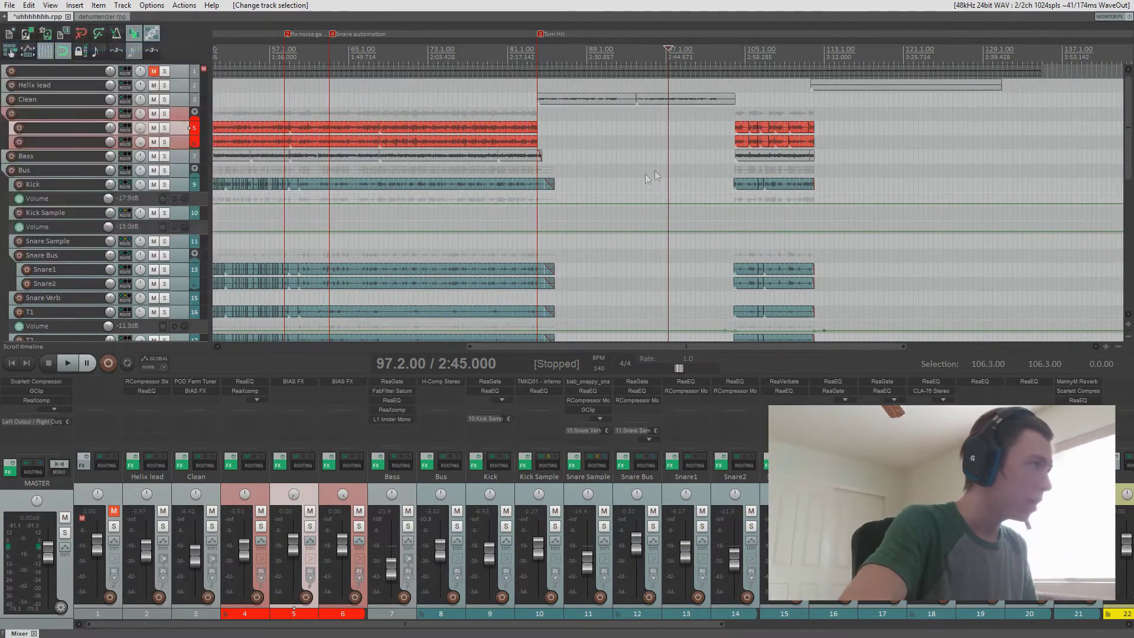
Save the uhhhhhhh project and play it back from measure 102 to hear its current mix.
key(ctrl+s)
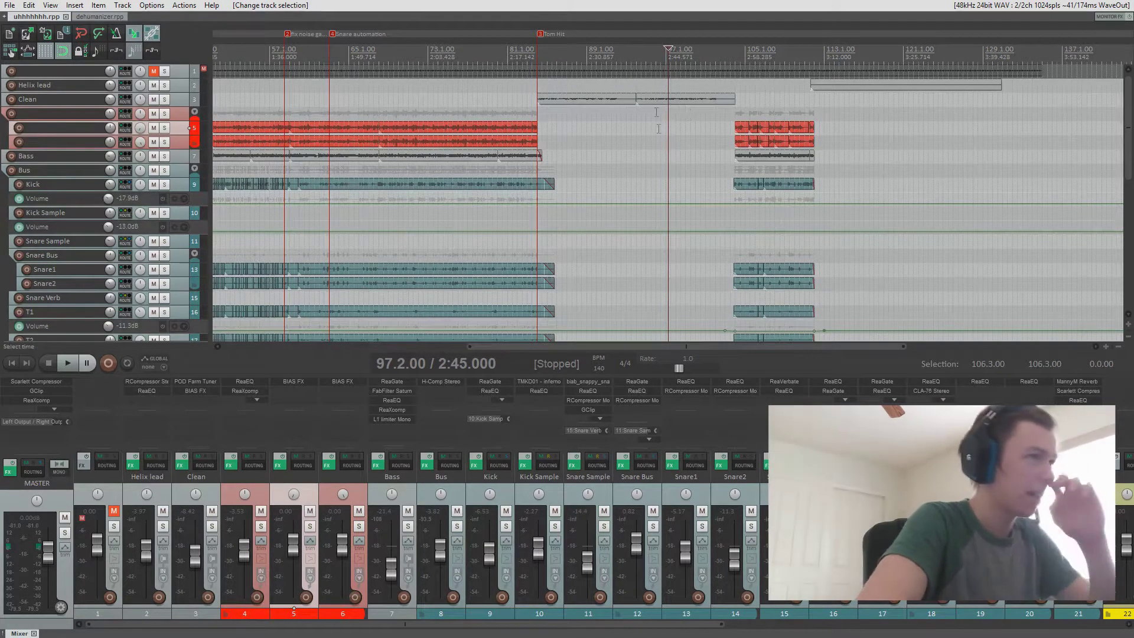
click(104, 18)
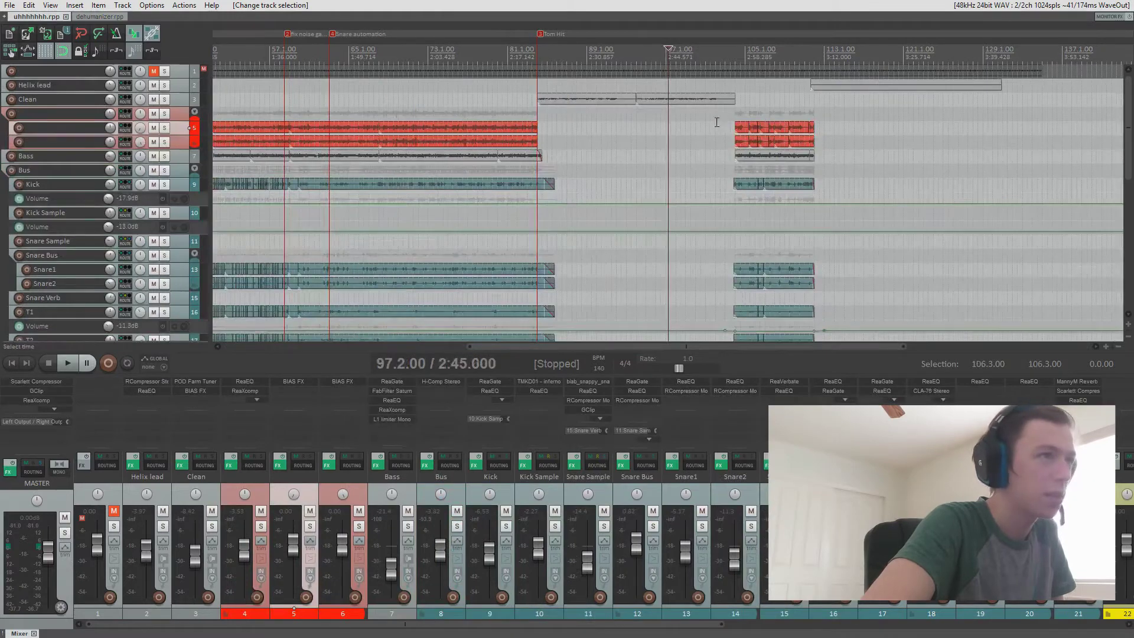
click(716, 122)
key(space)
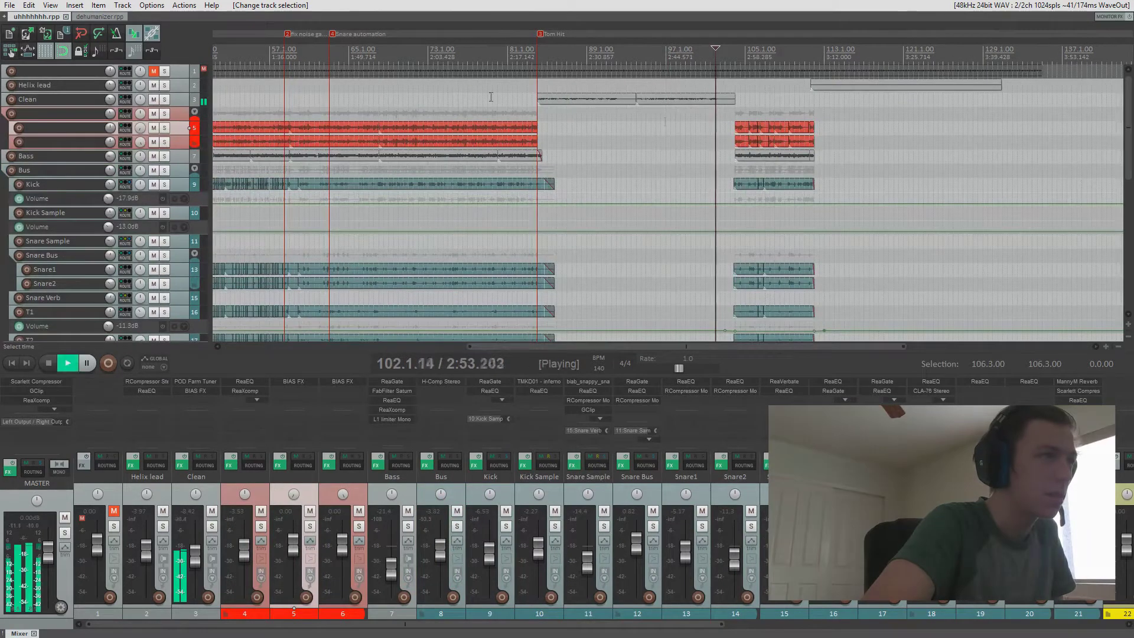
scroll(785, 140, up, 5)
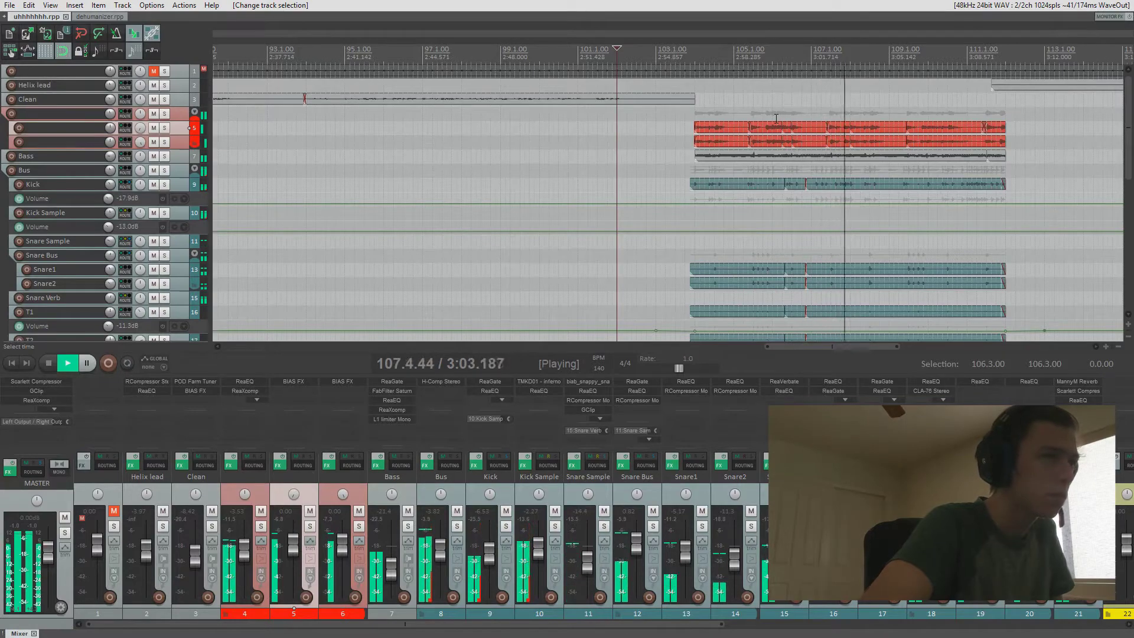
key(space)
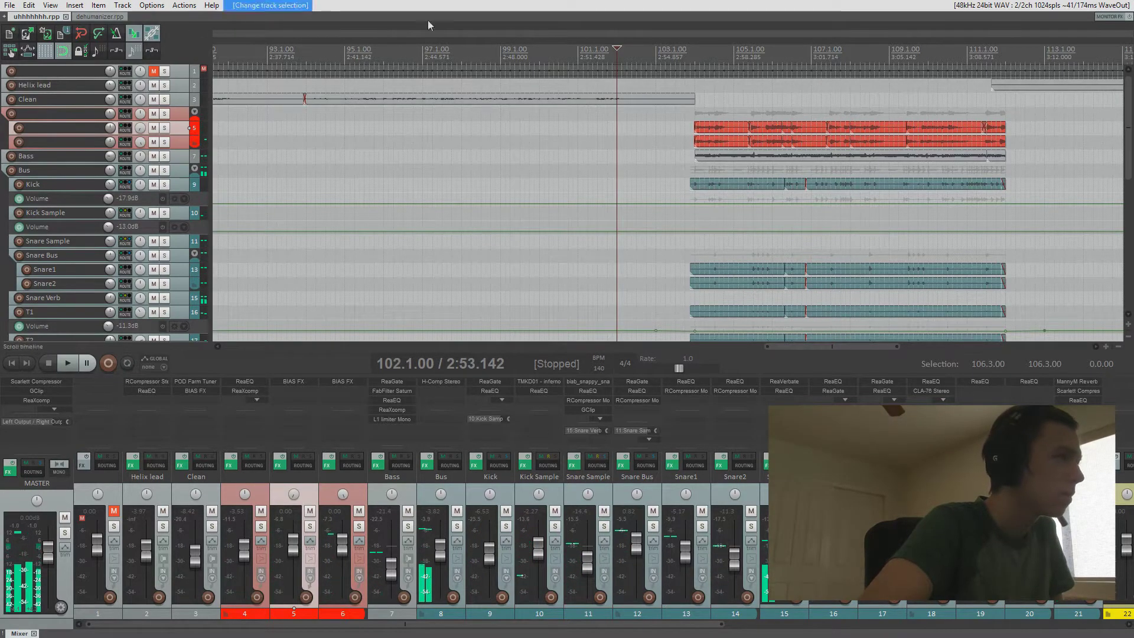
Switch to the dehumanizer project and play it back from measure 3 to hear its mix.
key(ctrl+Tab)
click(233, 102)
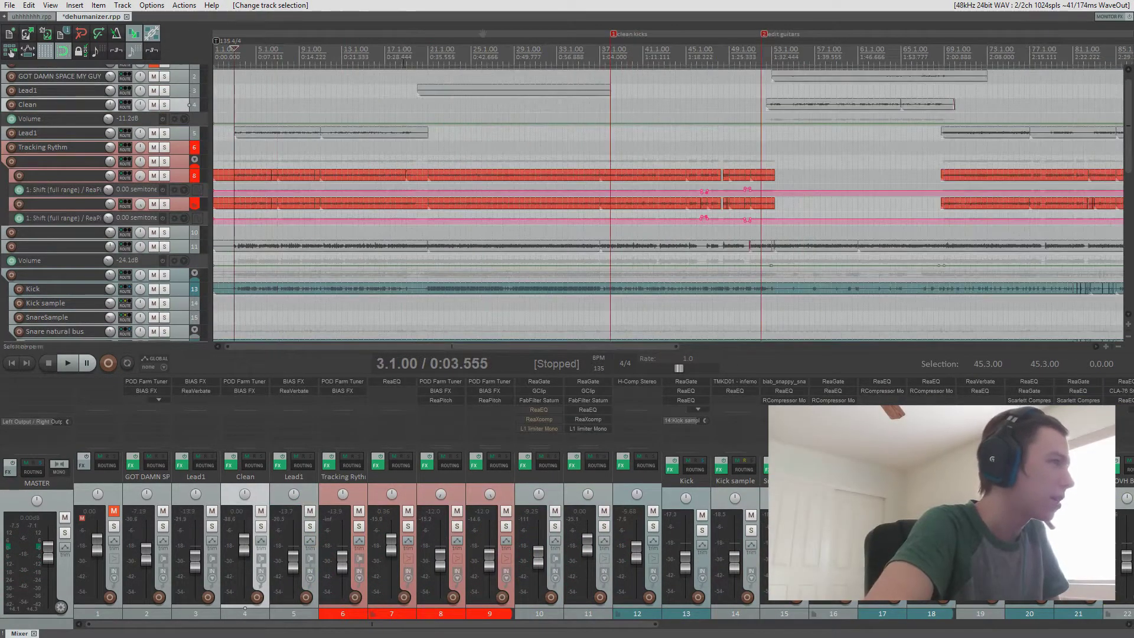
scroll(583, 86, up, 5)
scroll(445, 154, down, 5)
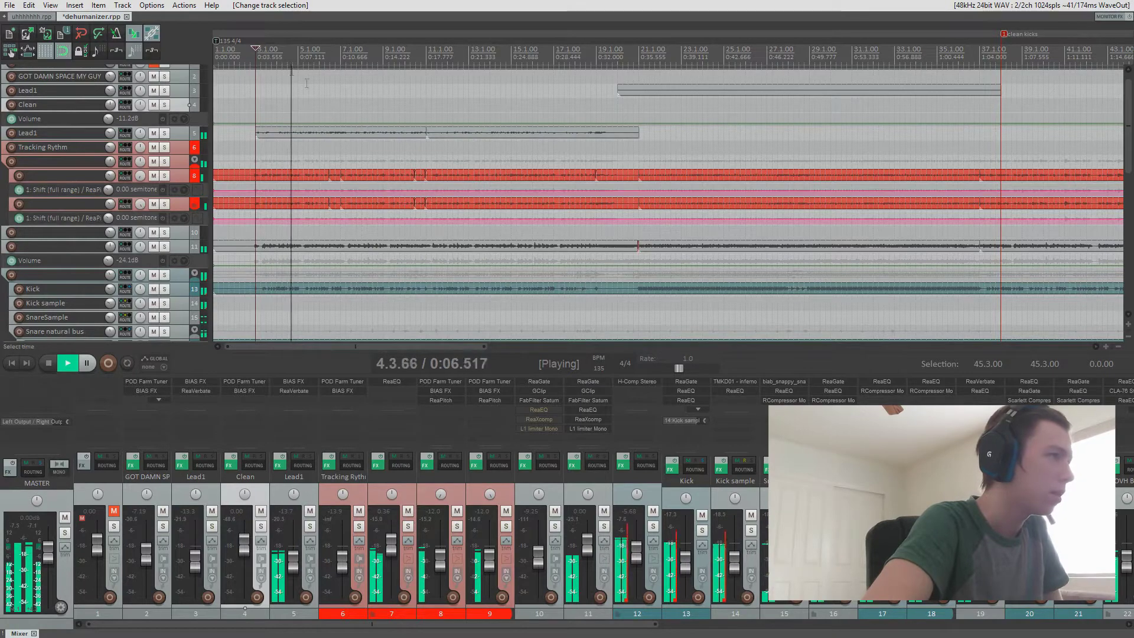
key(space)
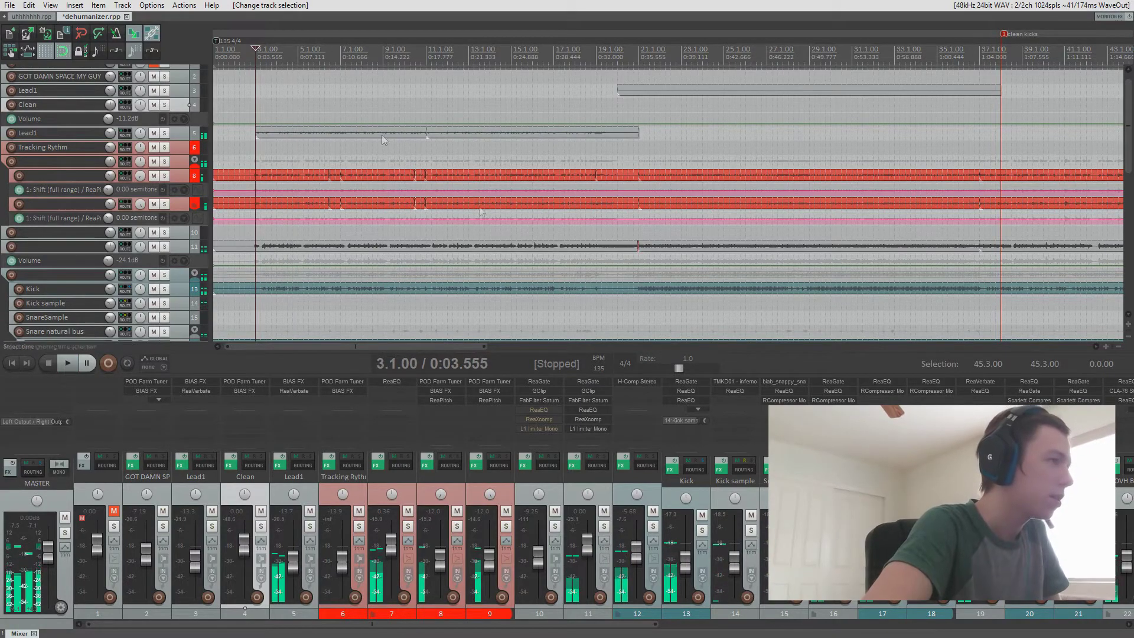
Compare the track and mixer layouts of the uhhhhhhh and dehumanizer projects.
click(20, 18)
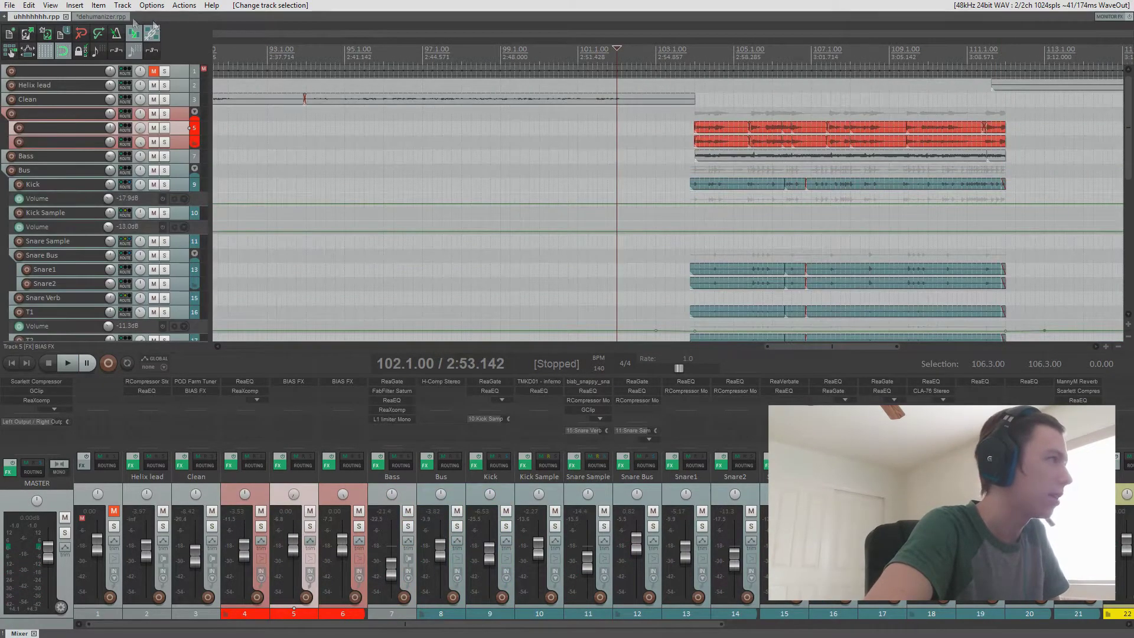
click(106, 17)
click(33, 19)
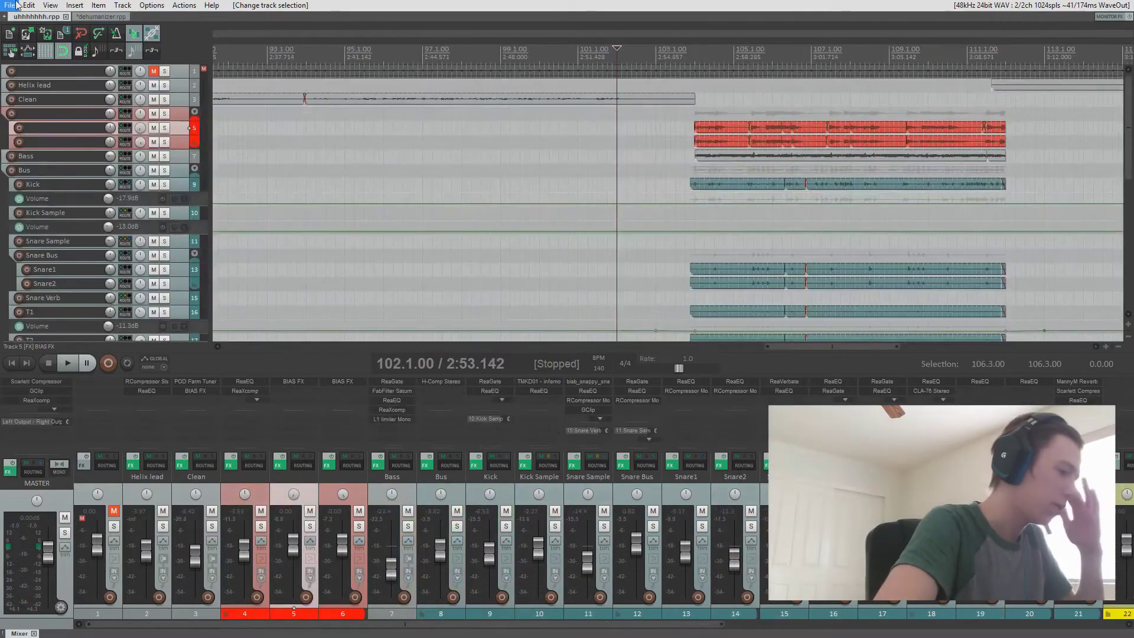
click(98, 17)
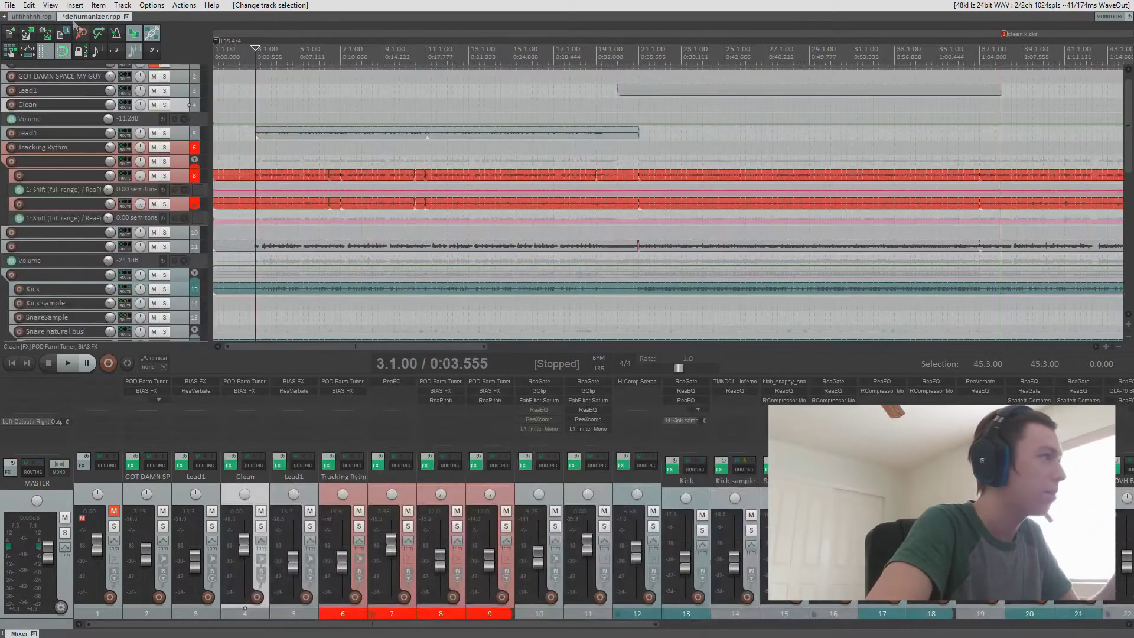
Start saving a copy of the uhhhhhhh project and choose the Dehumanizer folder as its location.
click(33, 17)
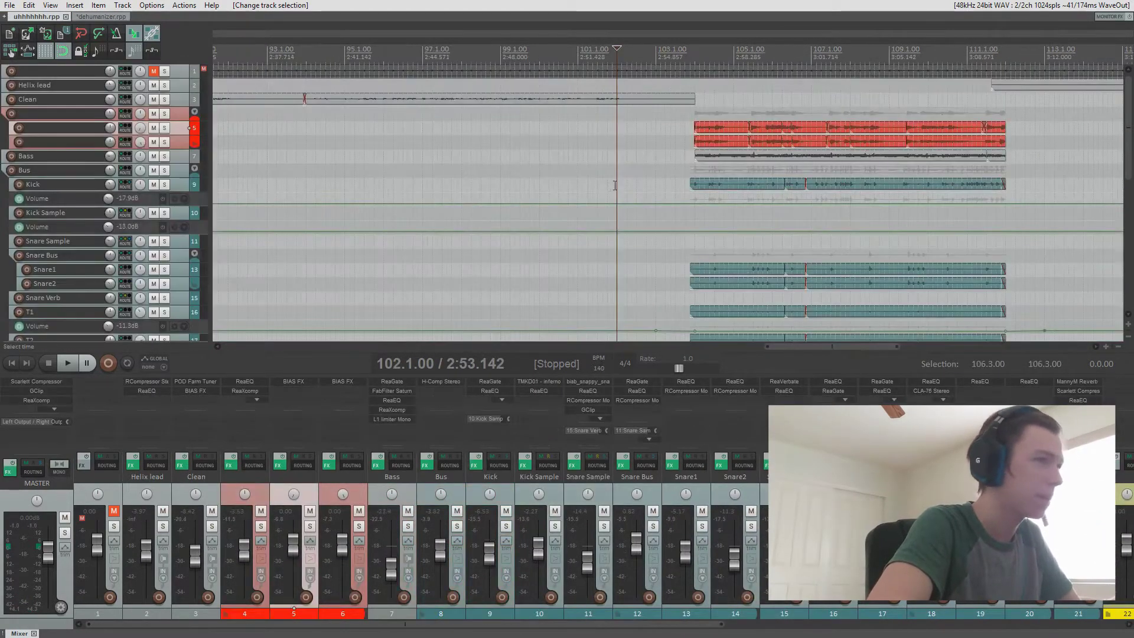
click(9, 6)
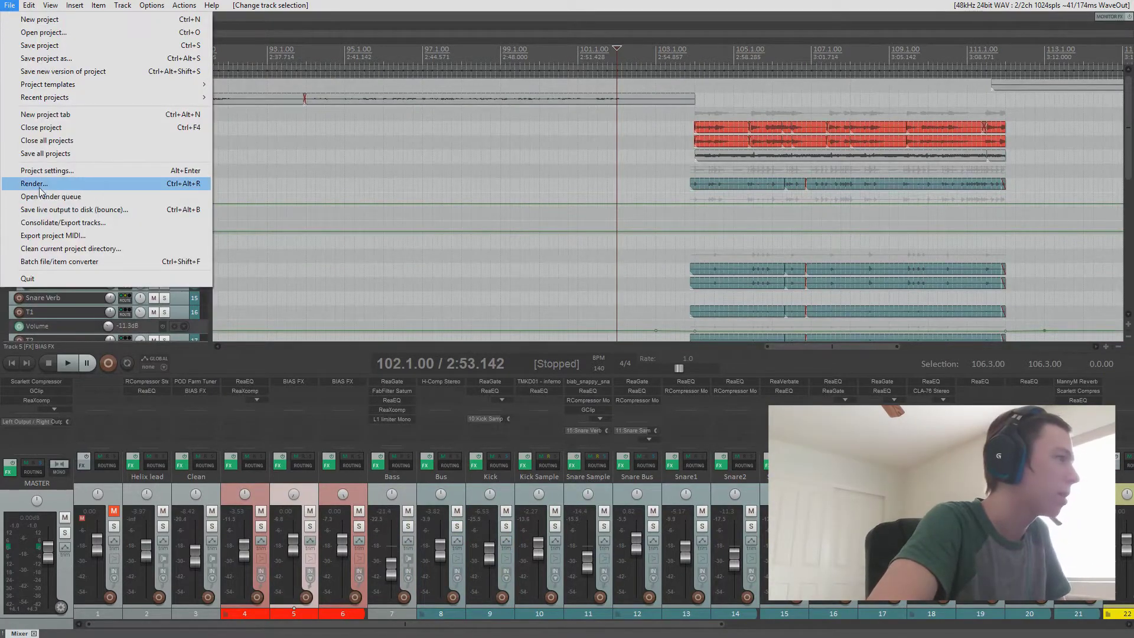
click(29, 58)
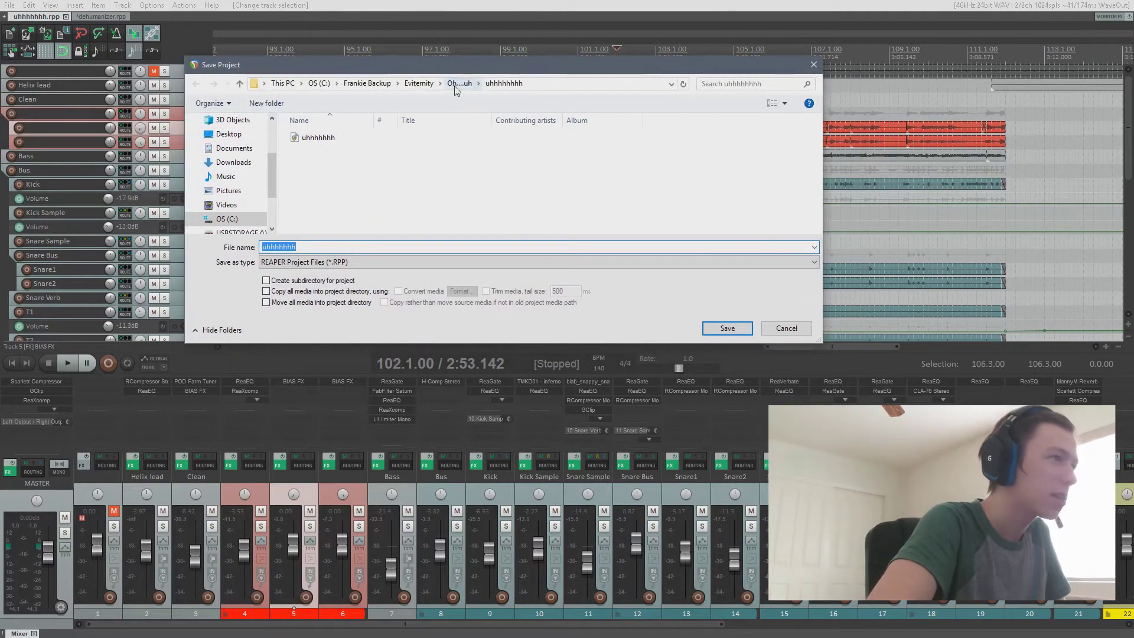
click(455, 86)
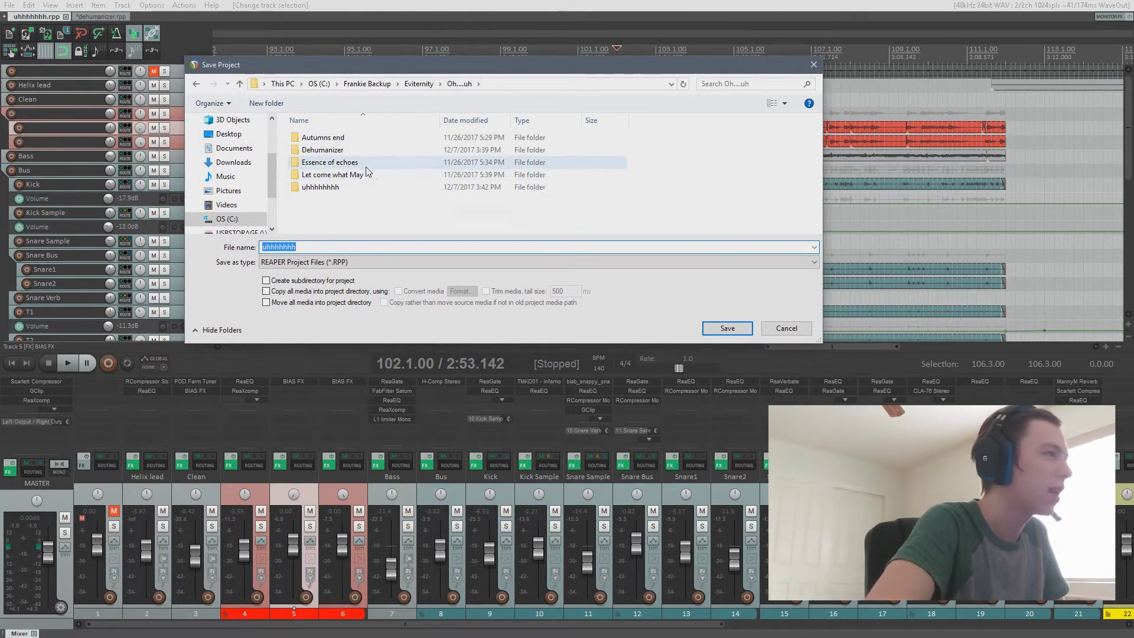
double_click(355, 150)
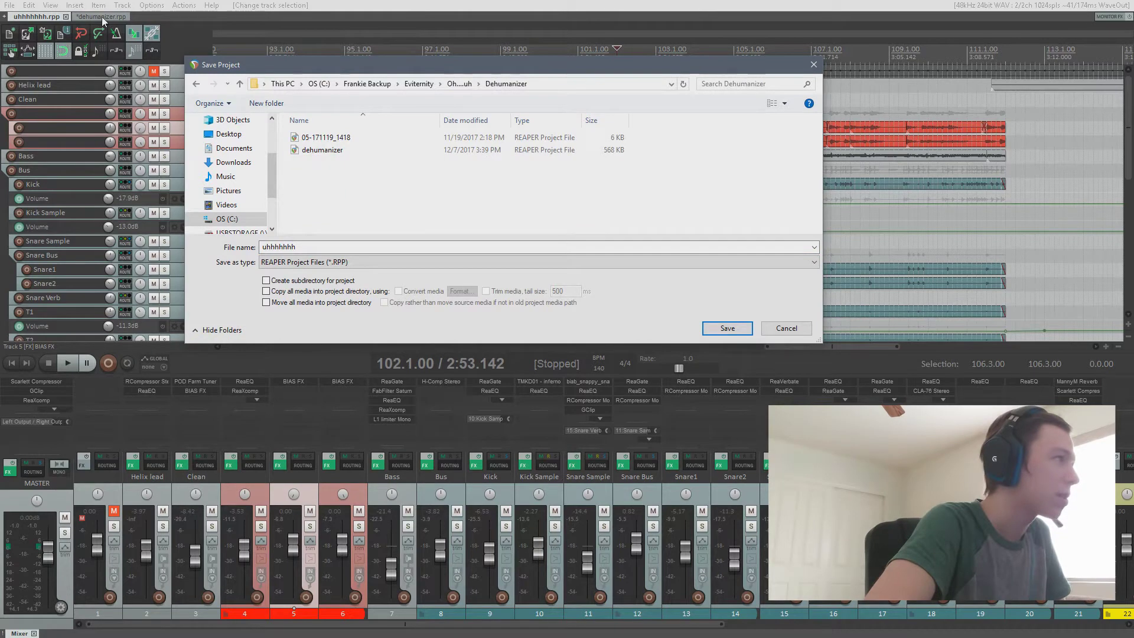
click(463, 87)
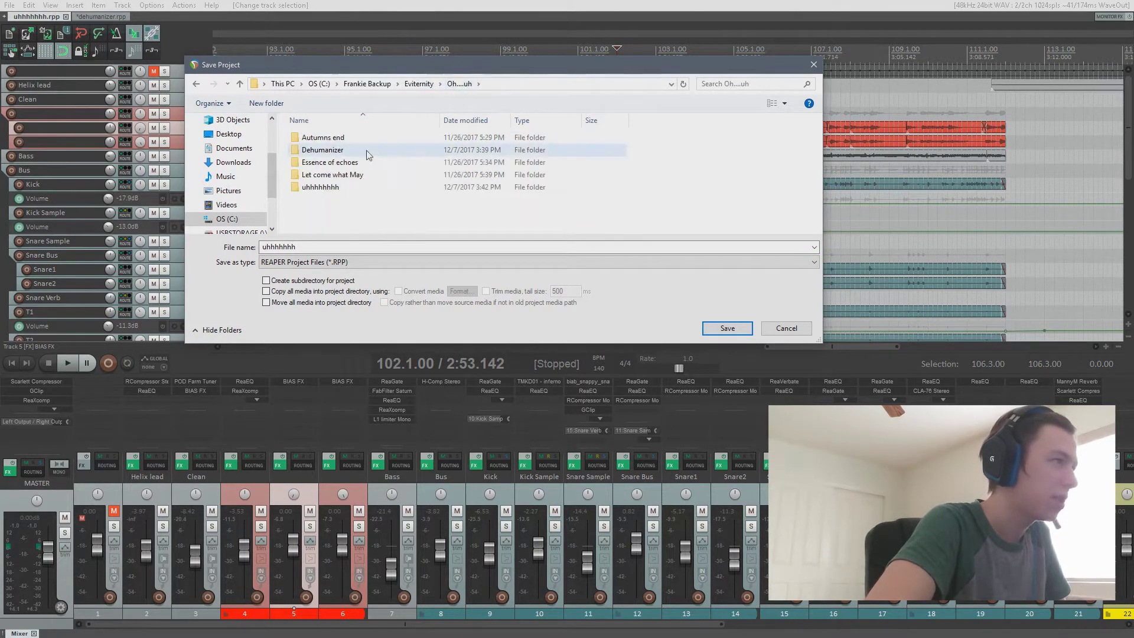
double_click(359, 151)
Name the project copy "Demunaizer 12.7.17" and save it.
double_click(305, 251)
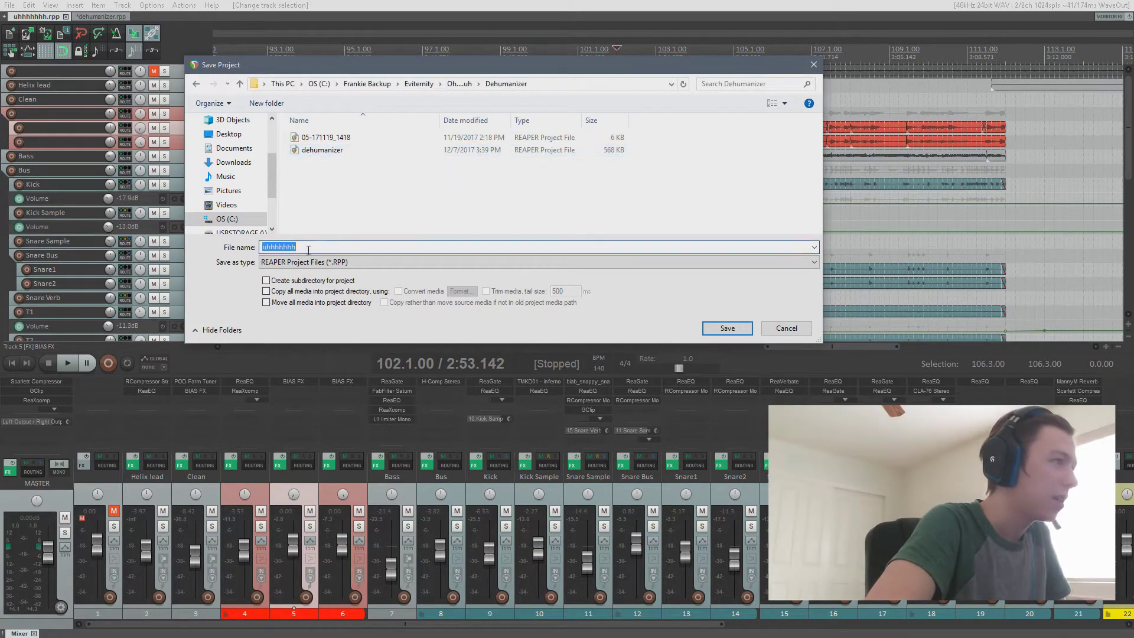
text(Dem)
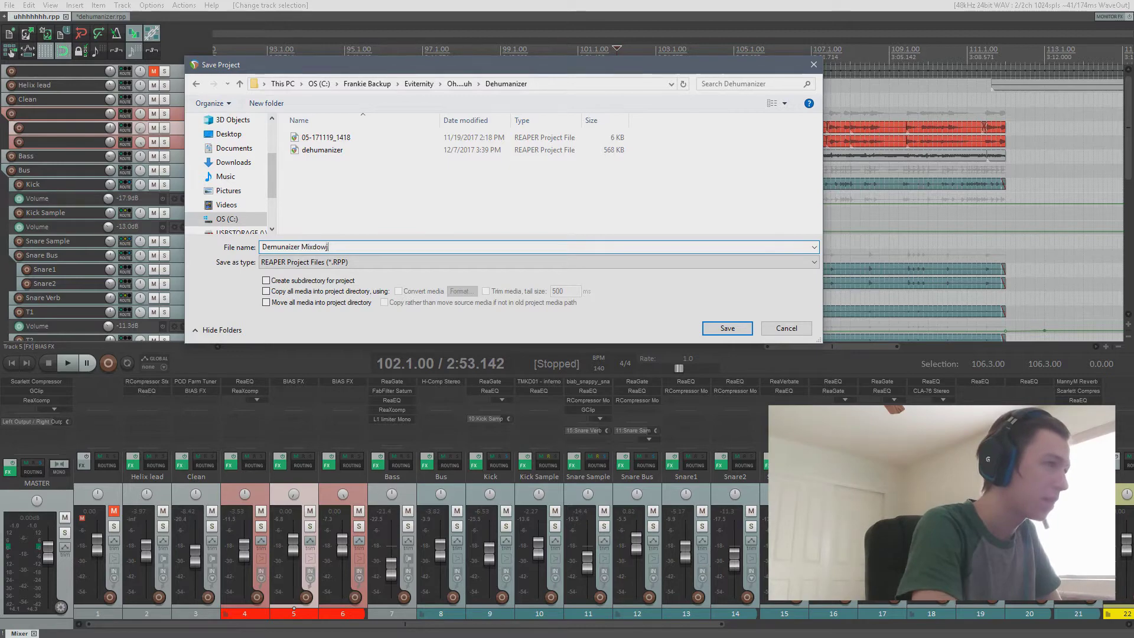
text(unaizer Mixdowm)
key(BackSpace)
key(BackSpace)
key(BackSpace)
key(BackSpace)
key(BackSpace)
key(BackSpace)
key(BackSpace)
text(12.7.17)
key(Return)
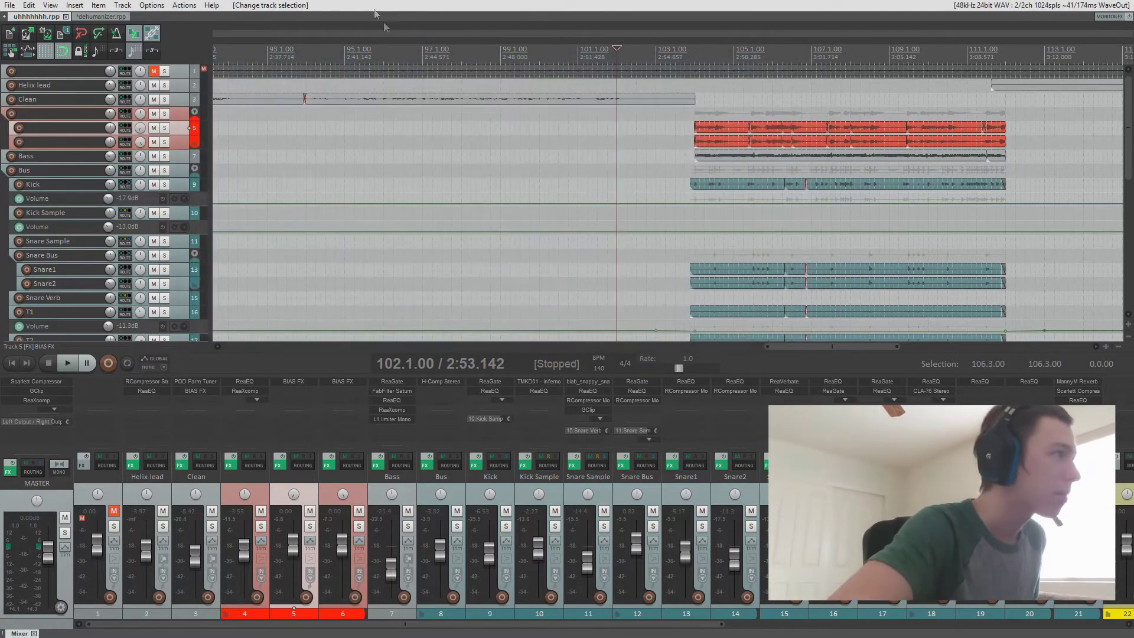
Delete the recorded guitar, bass and drum items and remove all project markers from the timeline.
scroll(832, 152, down, 5)
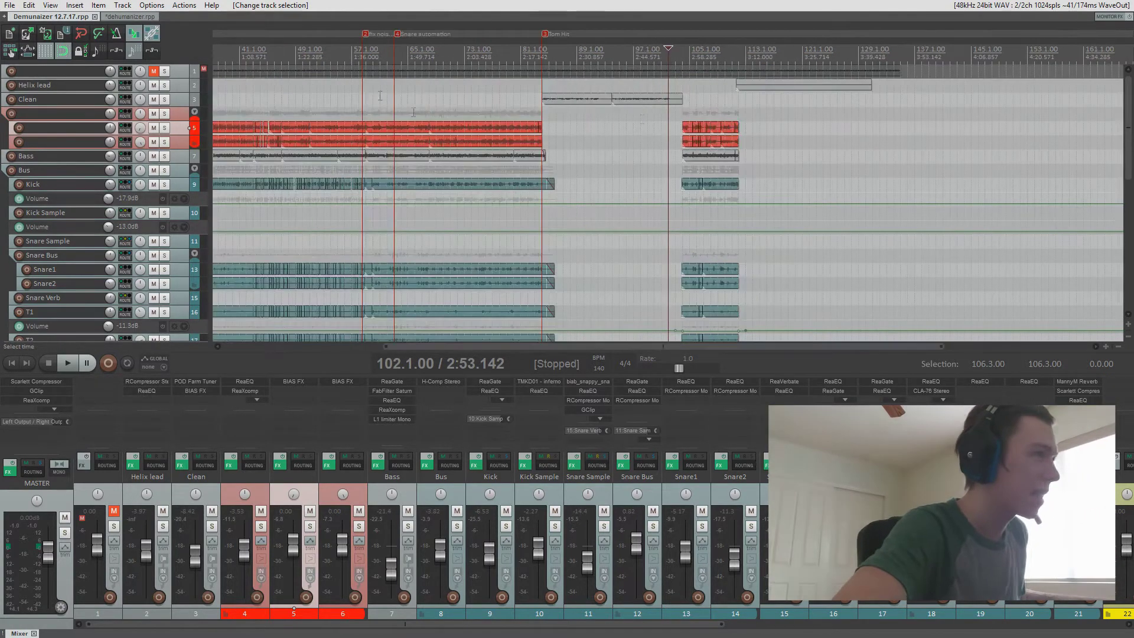
drag(537, 94, 216, 76)
right_click(244, 120)
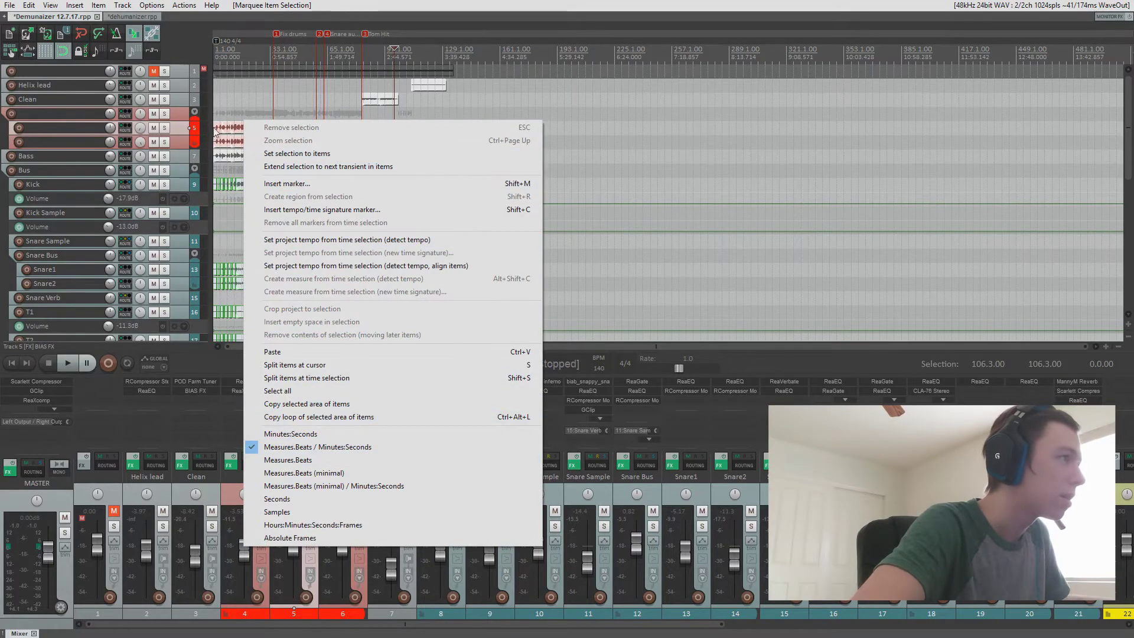
right_click(223, 119)
click(254, 489)
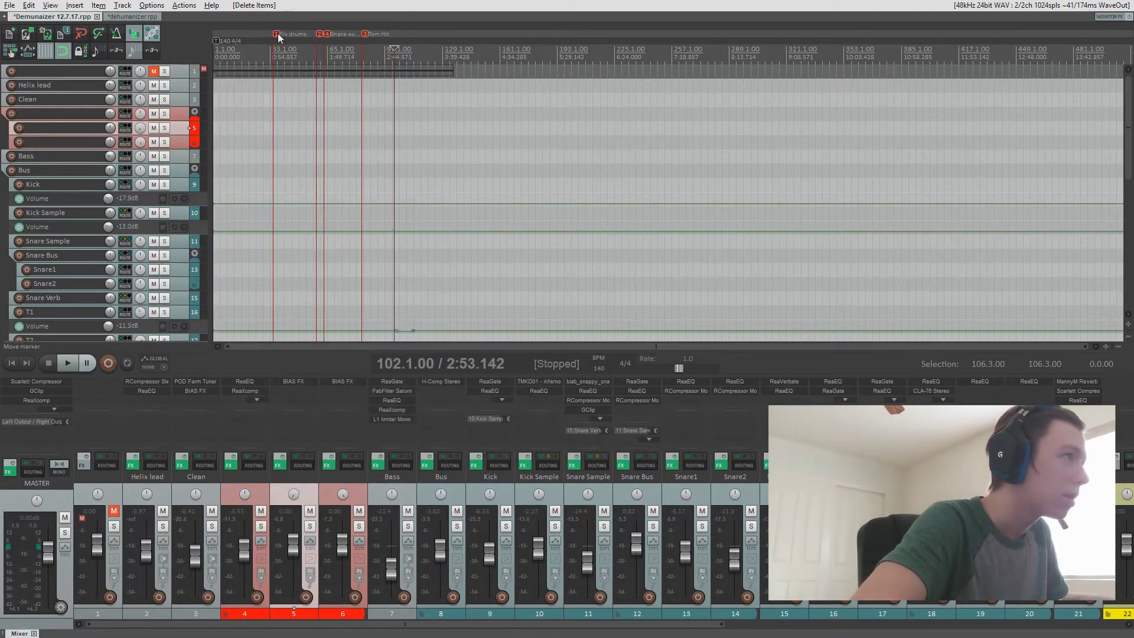
drag(325, 34, 322, 34)
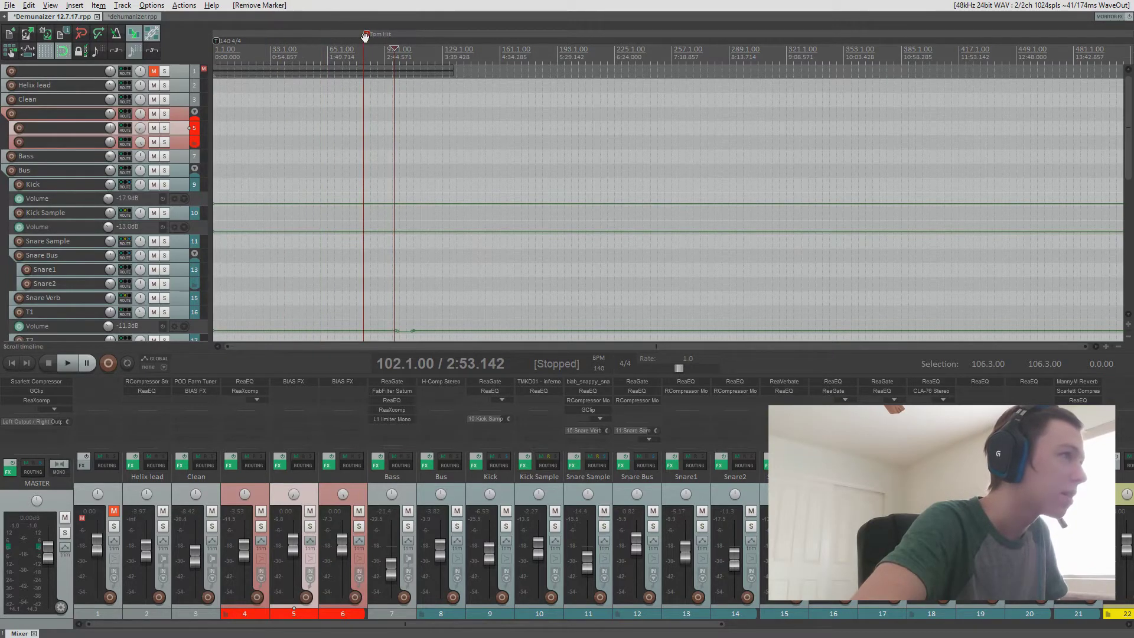
alt+click(367, 34)
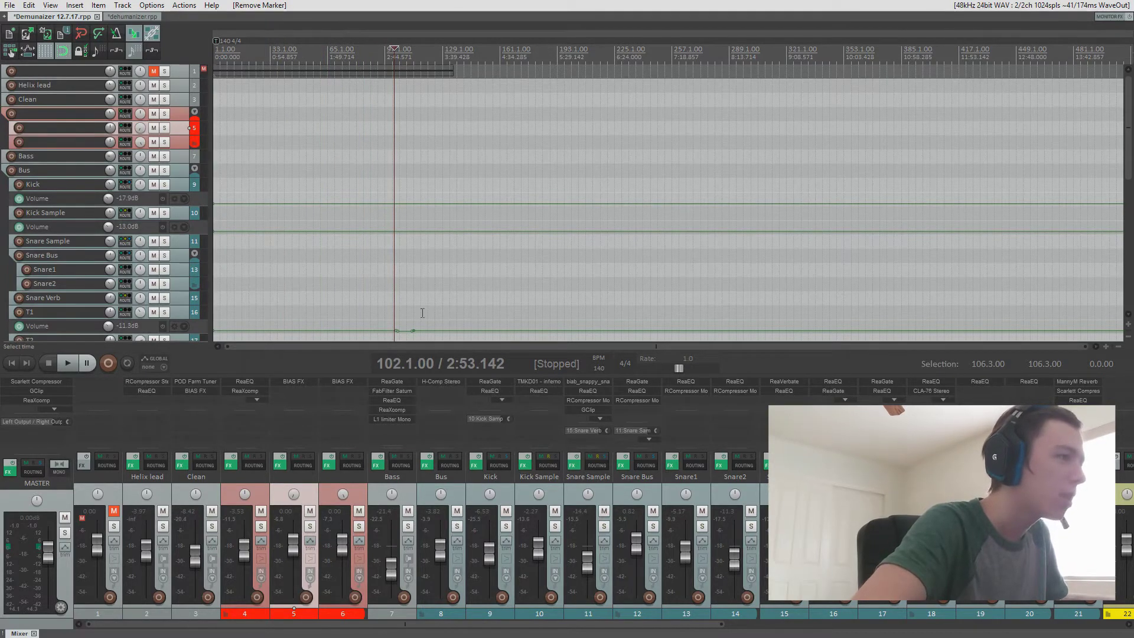
Enlarge the T1 and T2 volume envelope lanes and delete the points that form the volume dip in each.
drag(182, 333, 220, 335)
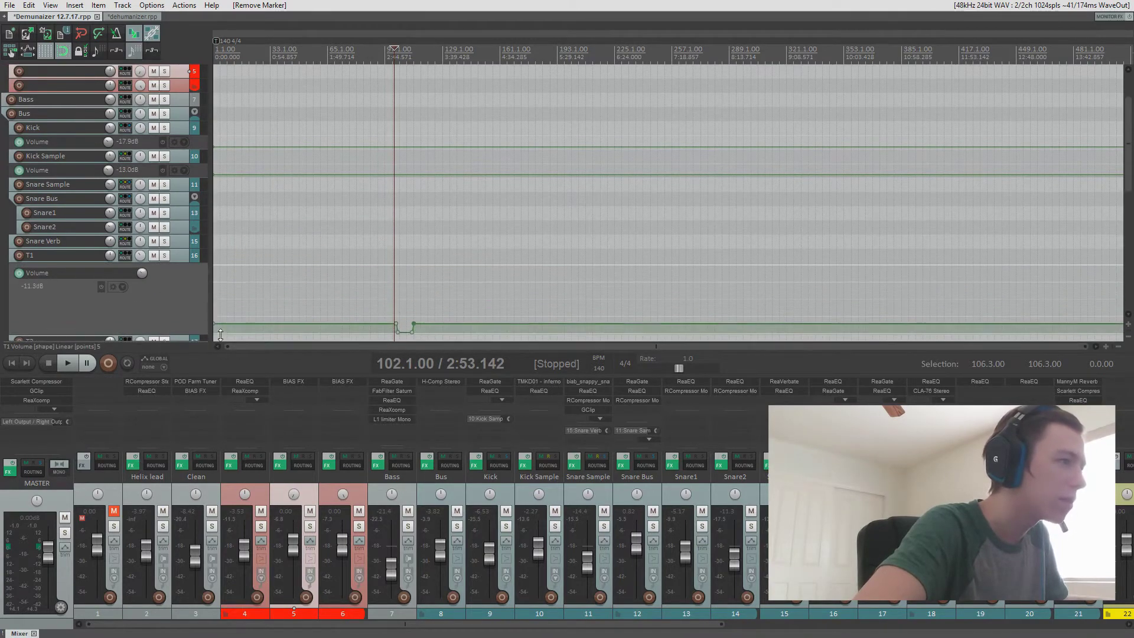
alt+click(398, 332)
alt+click(413, 332)
scroll(1129, 198, down, 3)
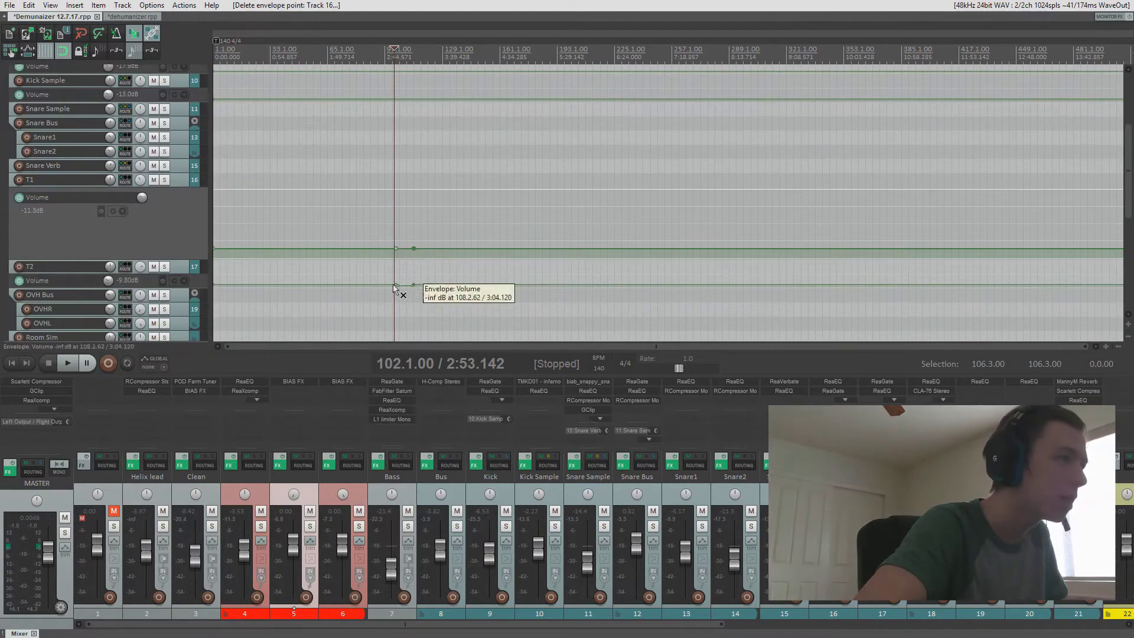
click(405, 285)
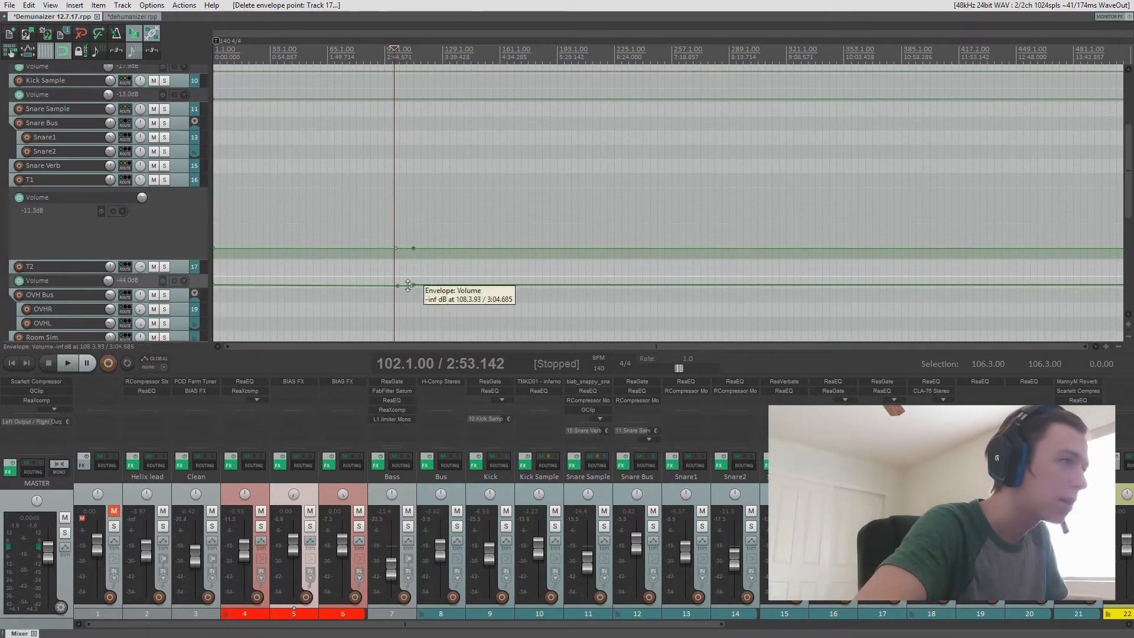
drag(151, 288, 152, 329)
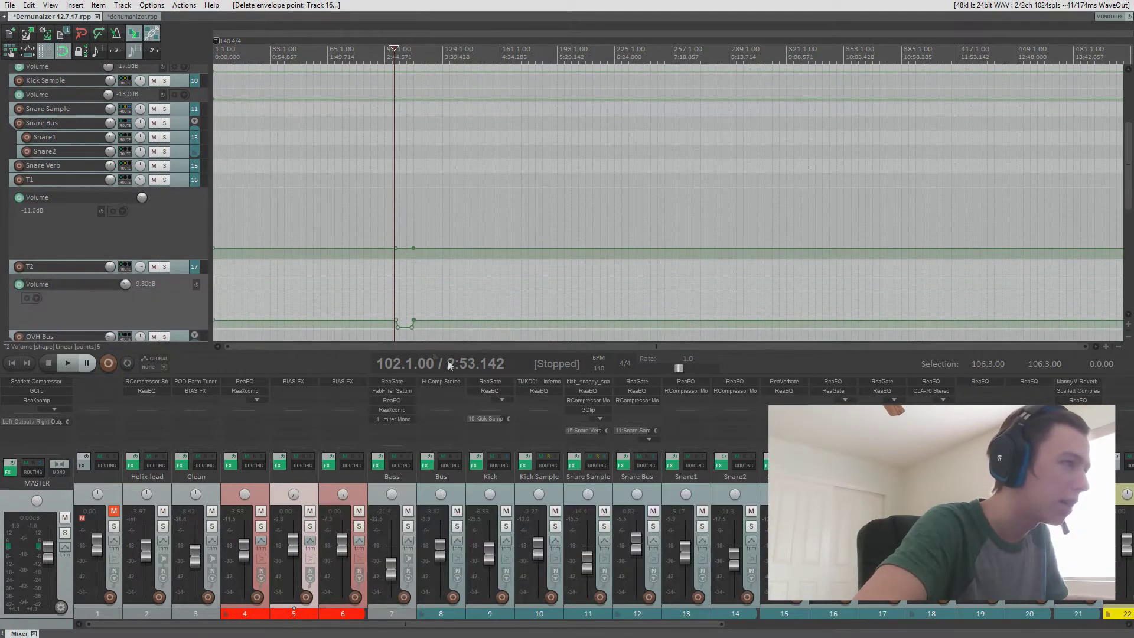
Switch to the dehumanizer project and select its recorded media items down to the Room sim track.
click(135, 17)
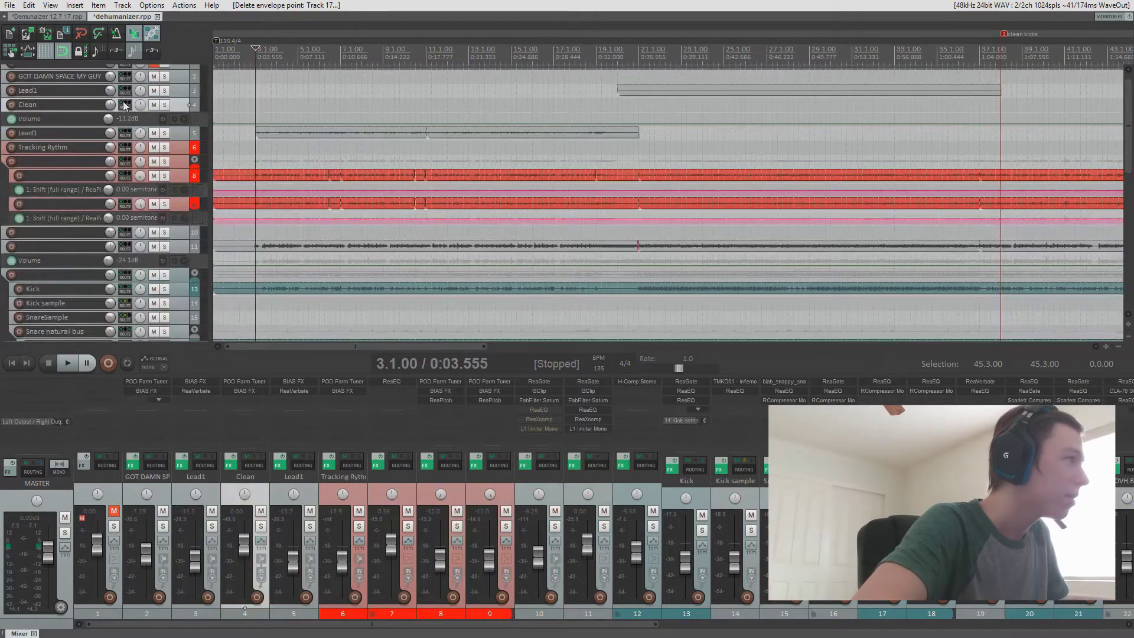
click(194, 176)
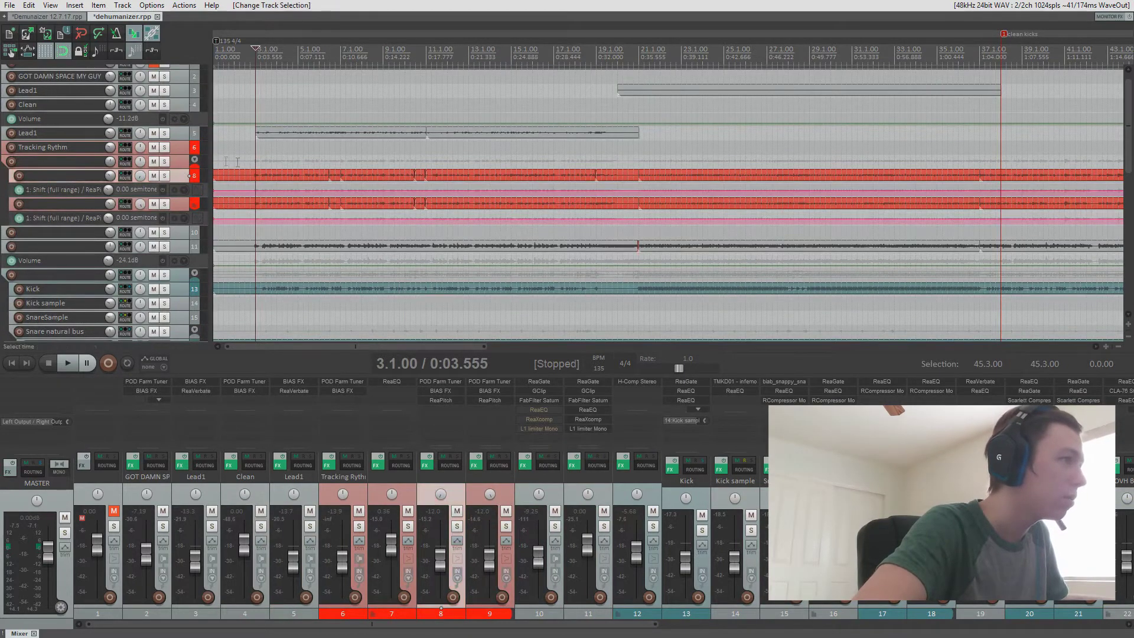
drag(296, 185, 983, 272)
scroll(989, 278, down, 3)
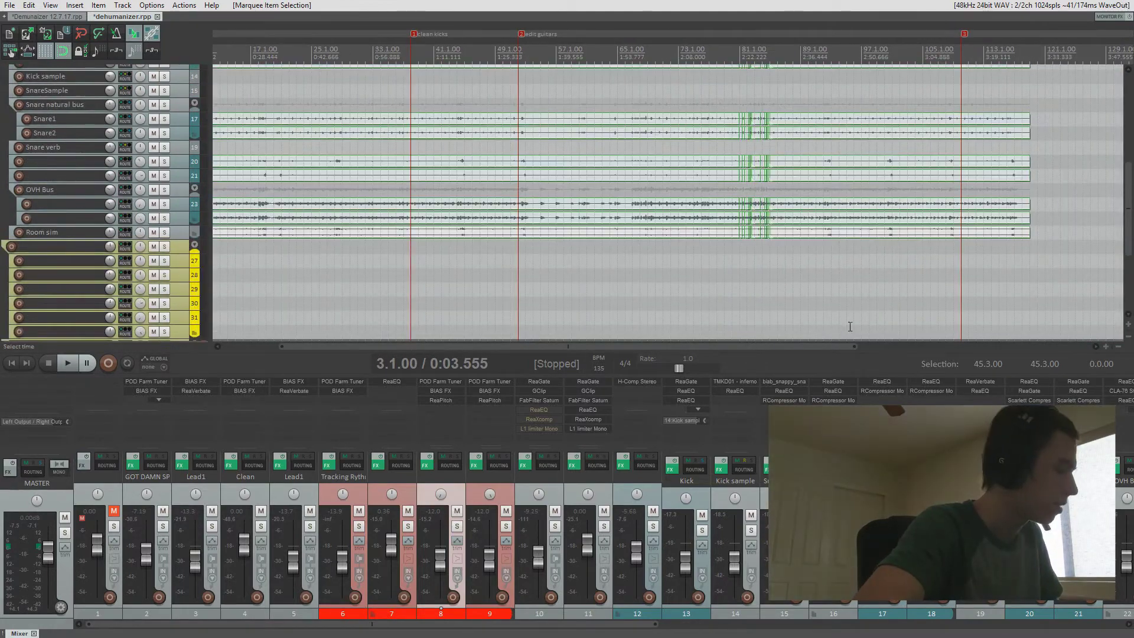
Move the edit cursor to the start of Demunaizer 12.7.17, then return to dehumanizer to check its tempo.
click(48, 16)
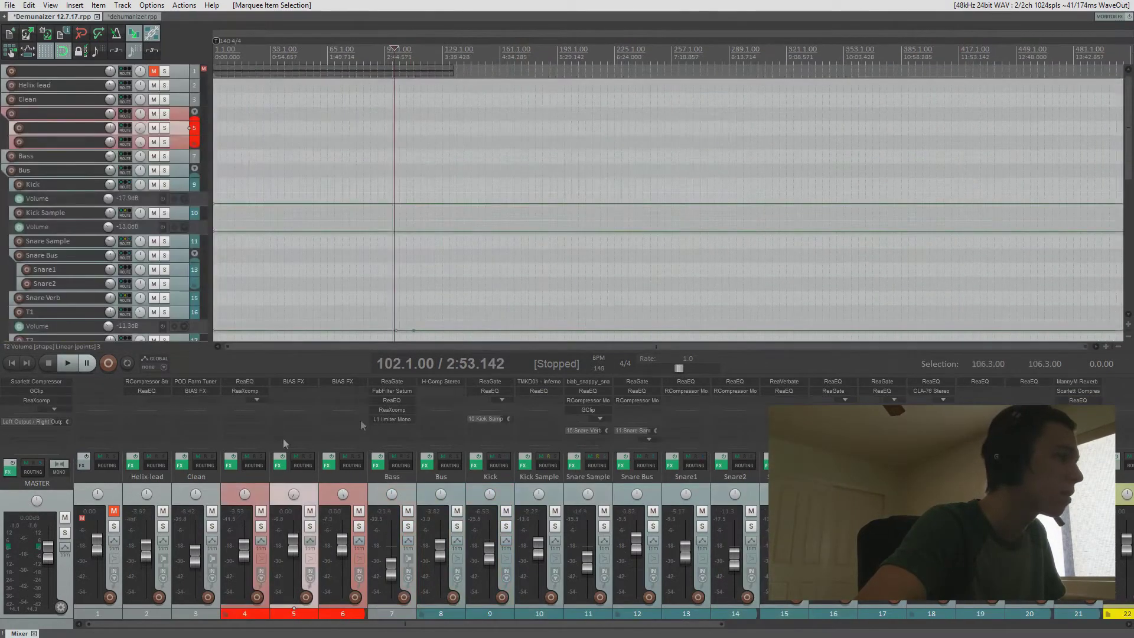
click(10, 363)
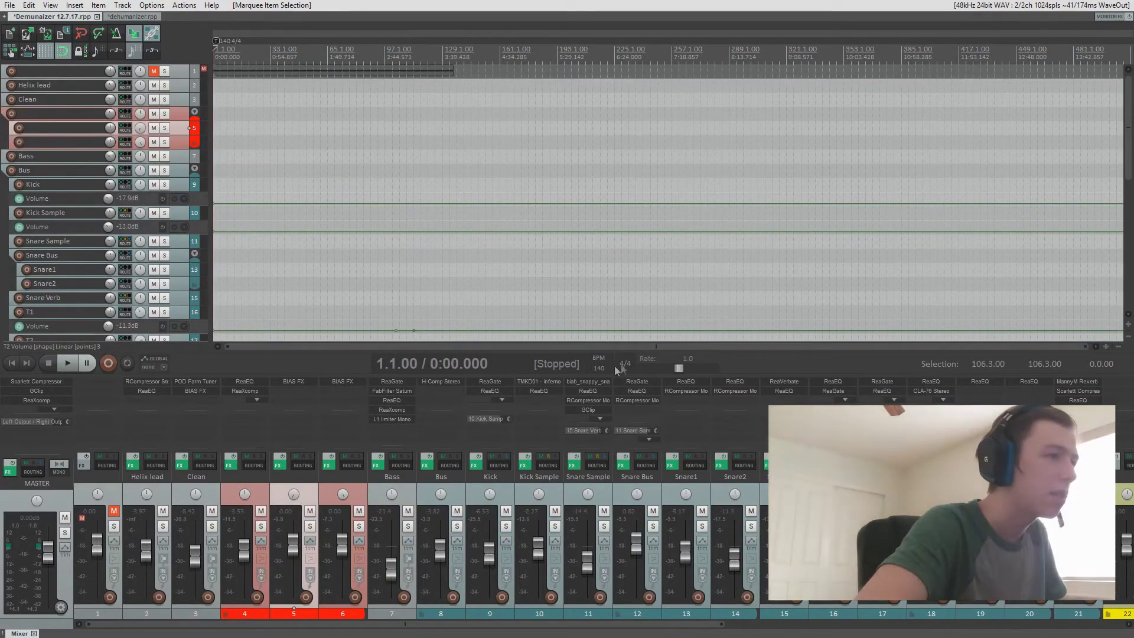
click(132, 16)
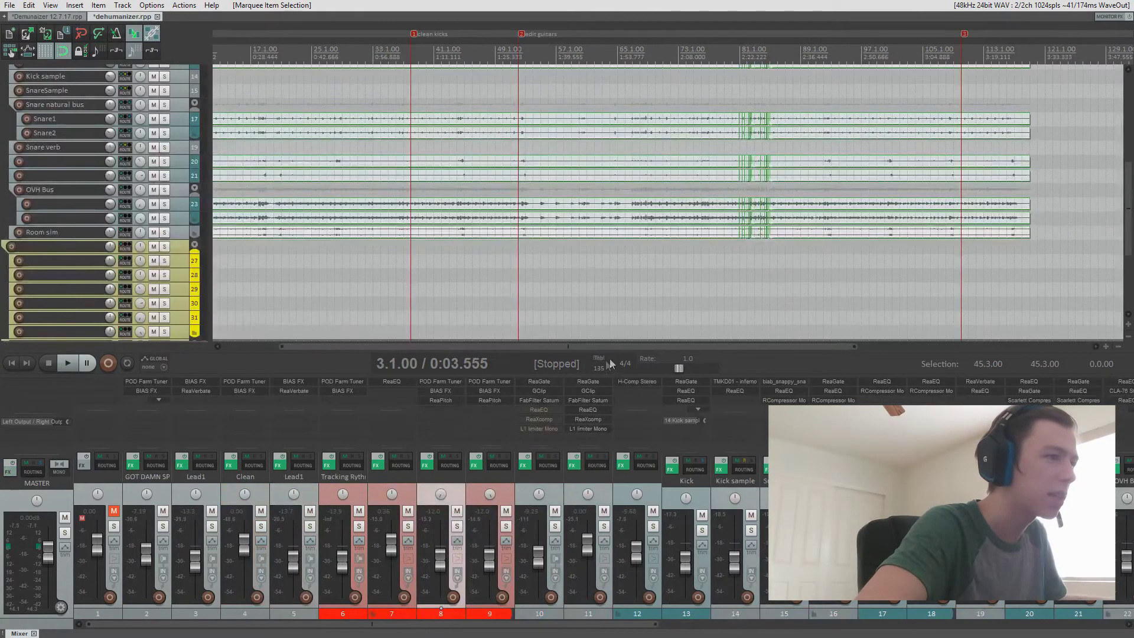
Switch to Demunaizer 12.7.17 and set its project tempo to 135 BPM.
scroll(531, 242, down, 5)
scroll(531, 242, up, 5)
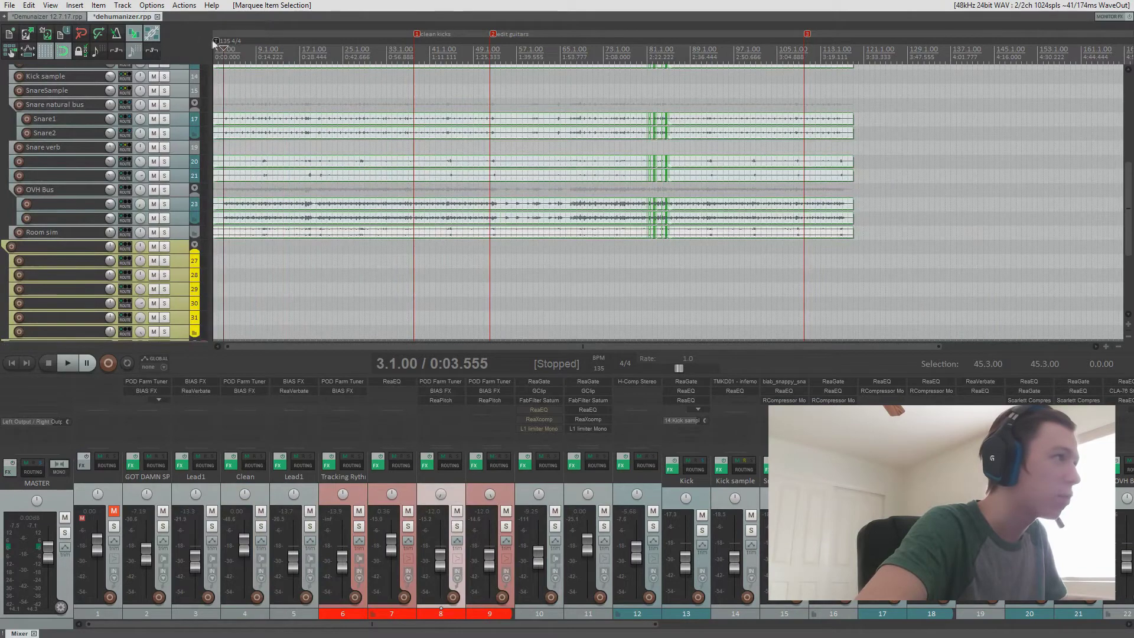
click(75, 17)
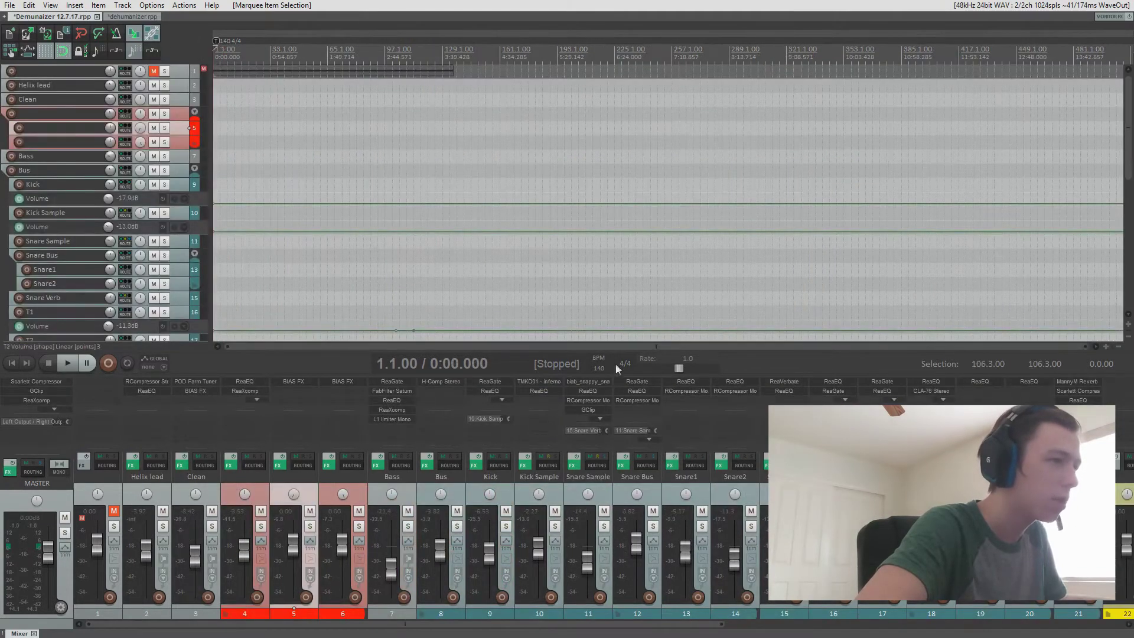
scroll(599, 367, down, 5)
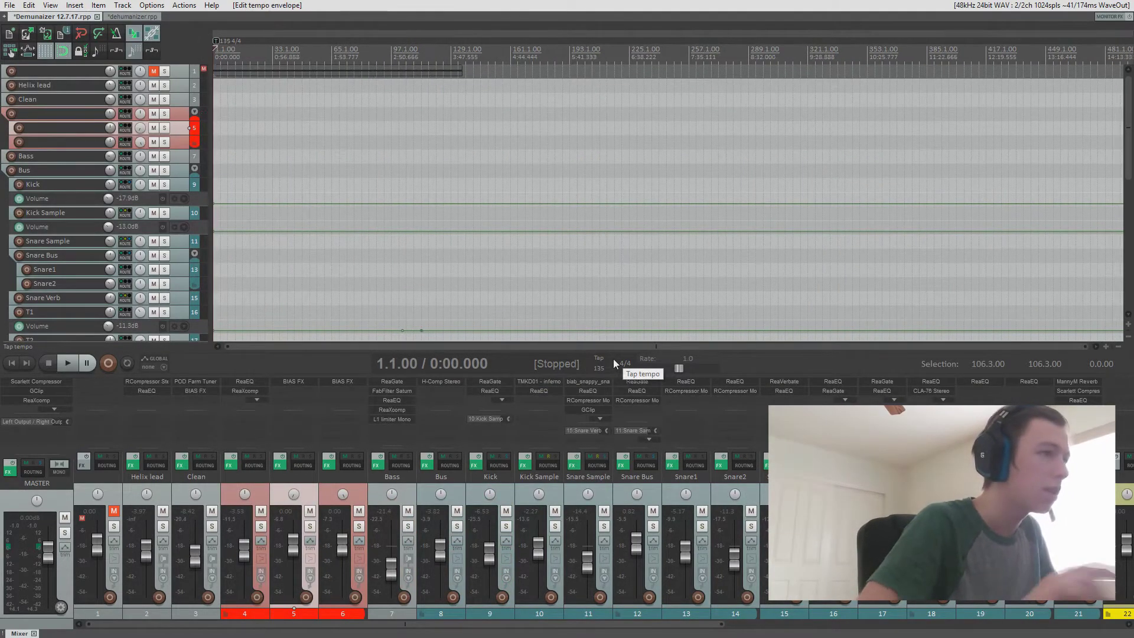
scroll(486, 172, up, 8)
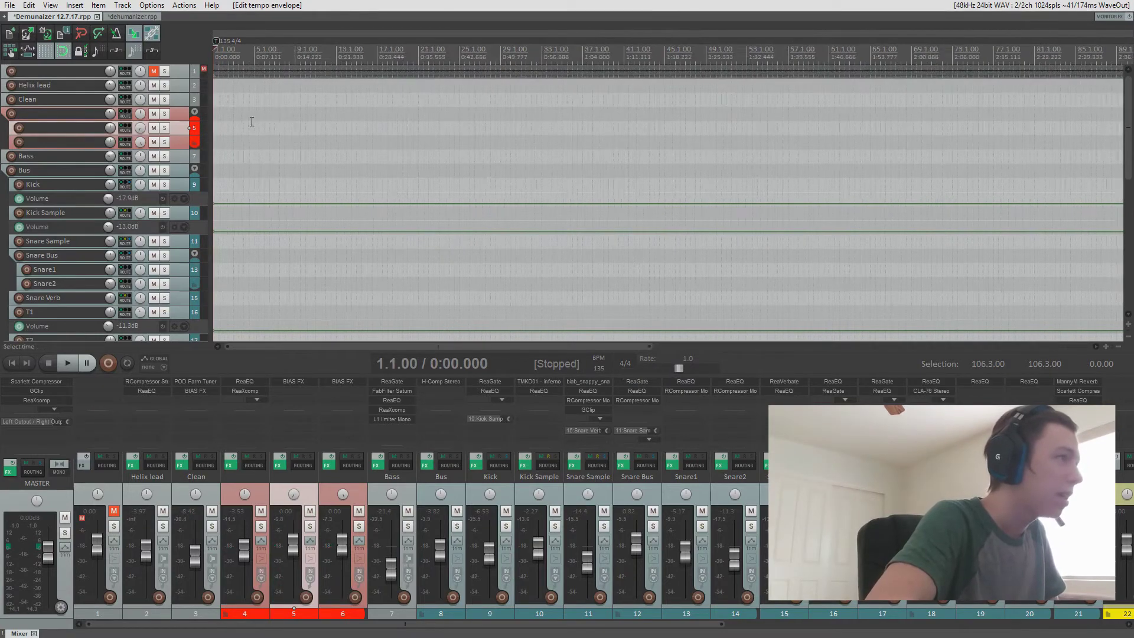
Paste the copied dehumanizer recordings at the project start and play them back from bar 69.
key(ctrl+v)
scroll(543, 141, down, 8)
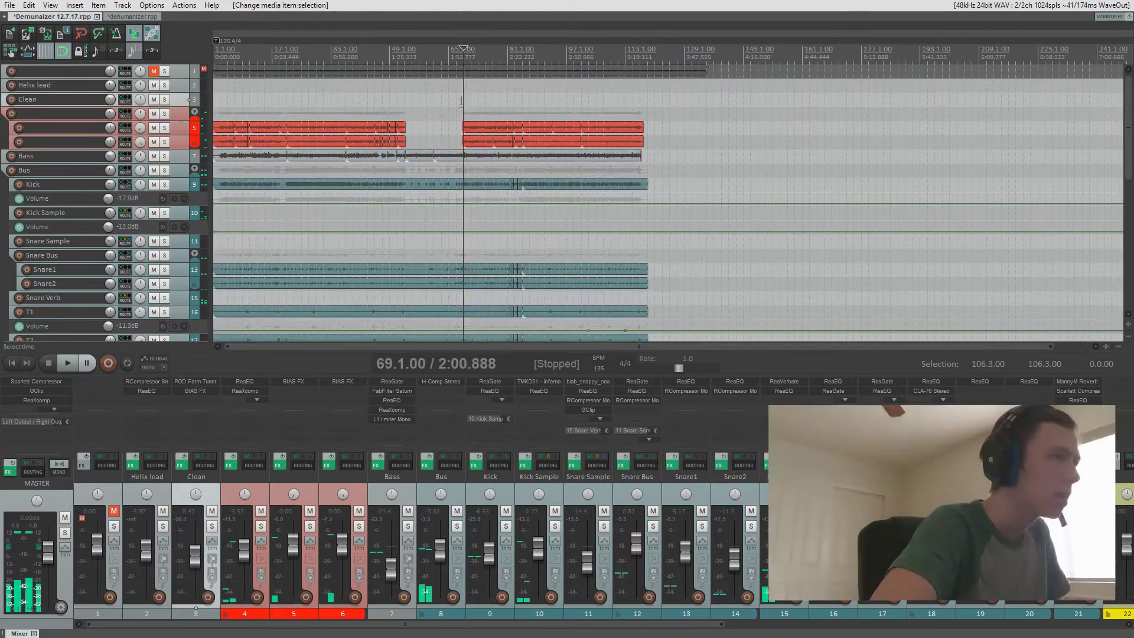
key(space)
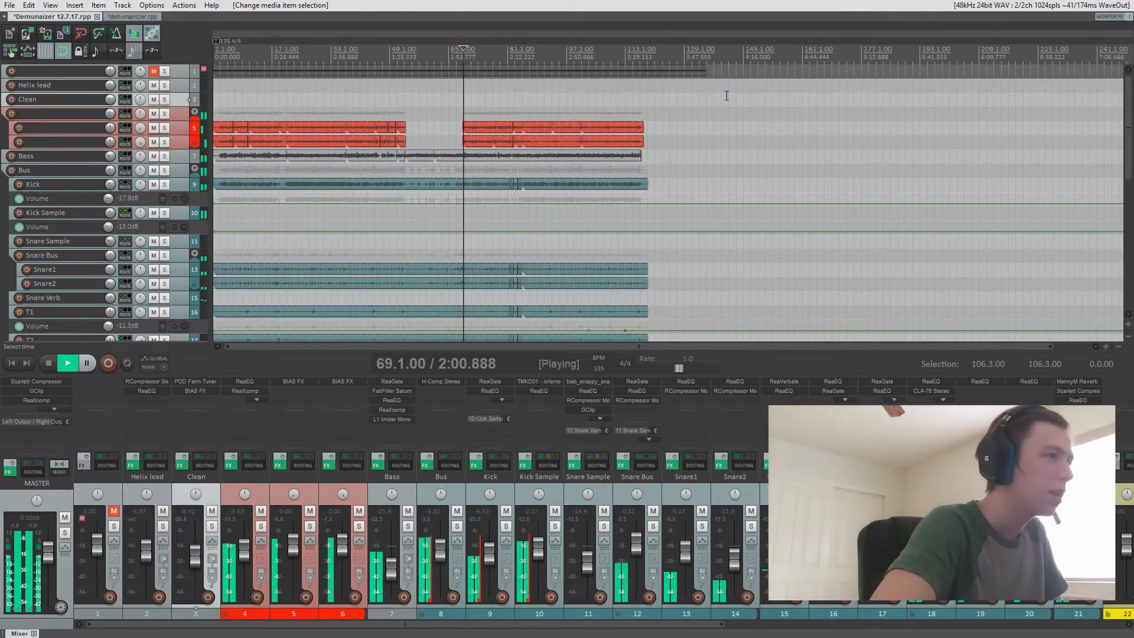
scroll(653, 77, up, 3)
scroll(653, 74, up, 3)
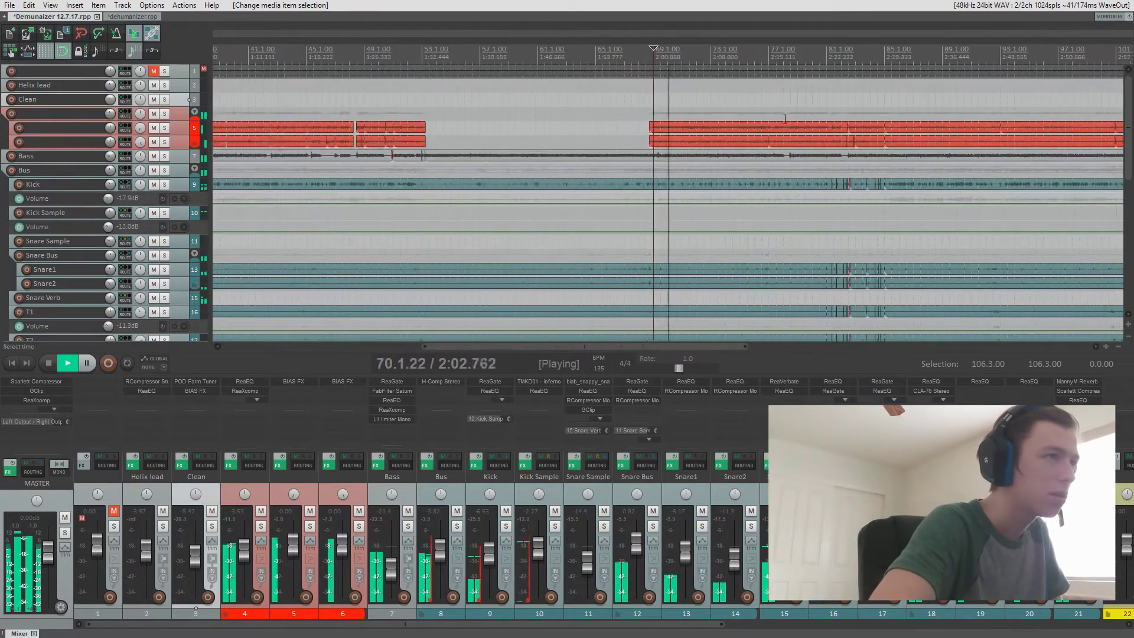
scroll(828, 130, down, 3)
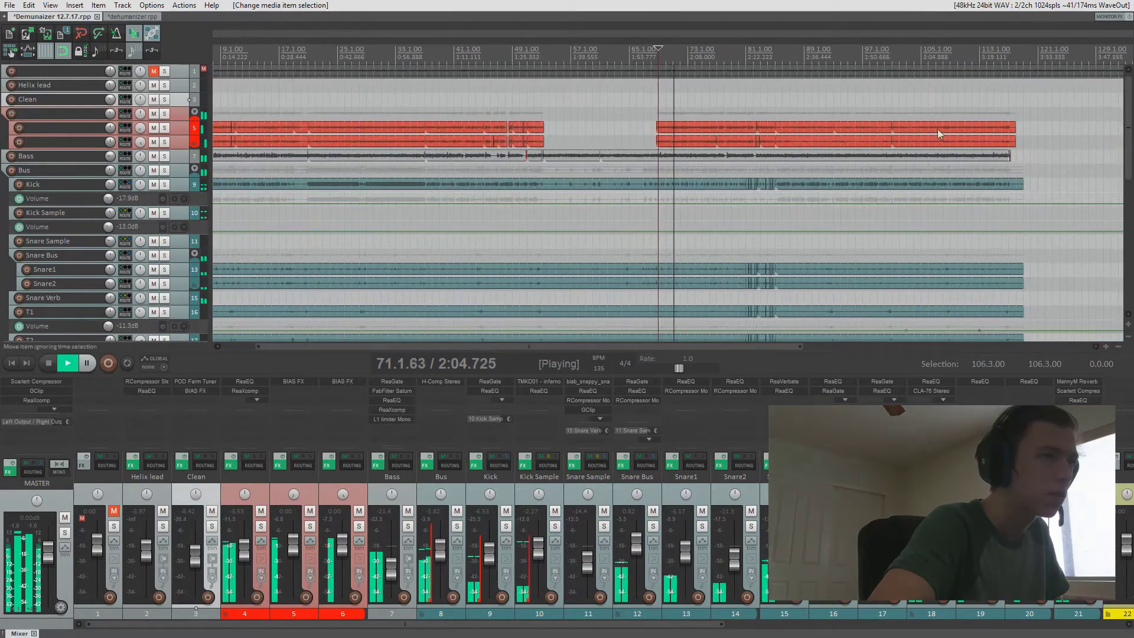
key(space)
Save the Demunaizer 12.7.17 project.
click(11, 5)
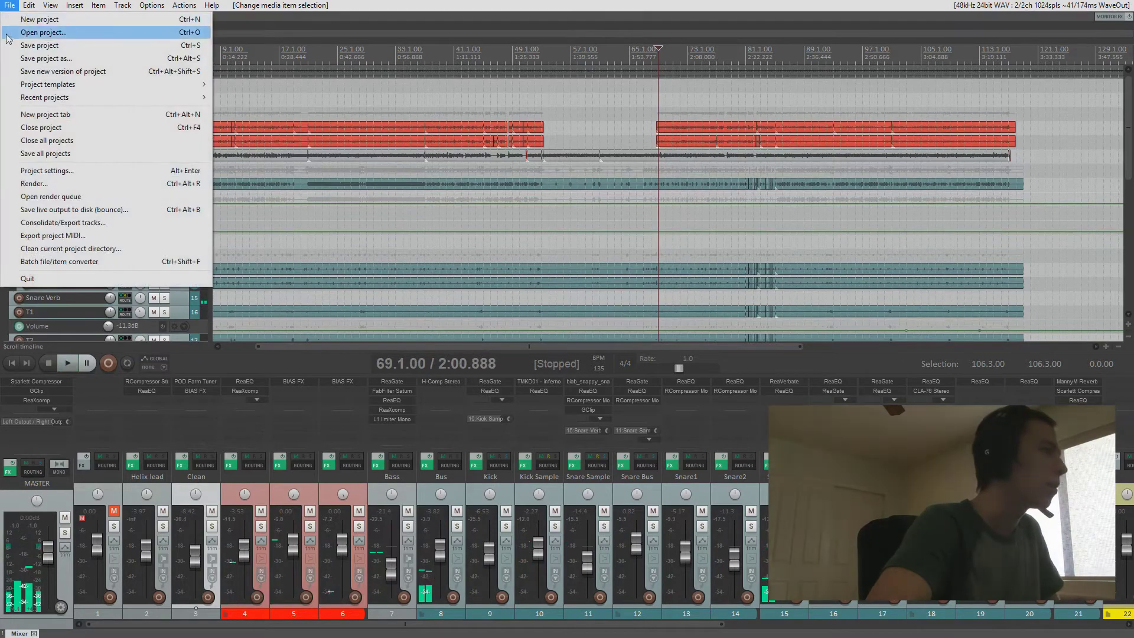
click(21, 45)
click(182, 143)
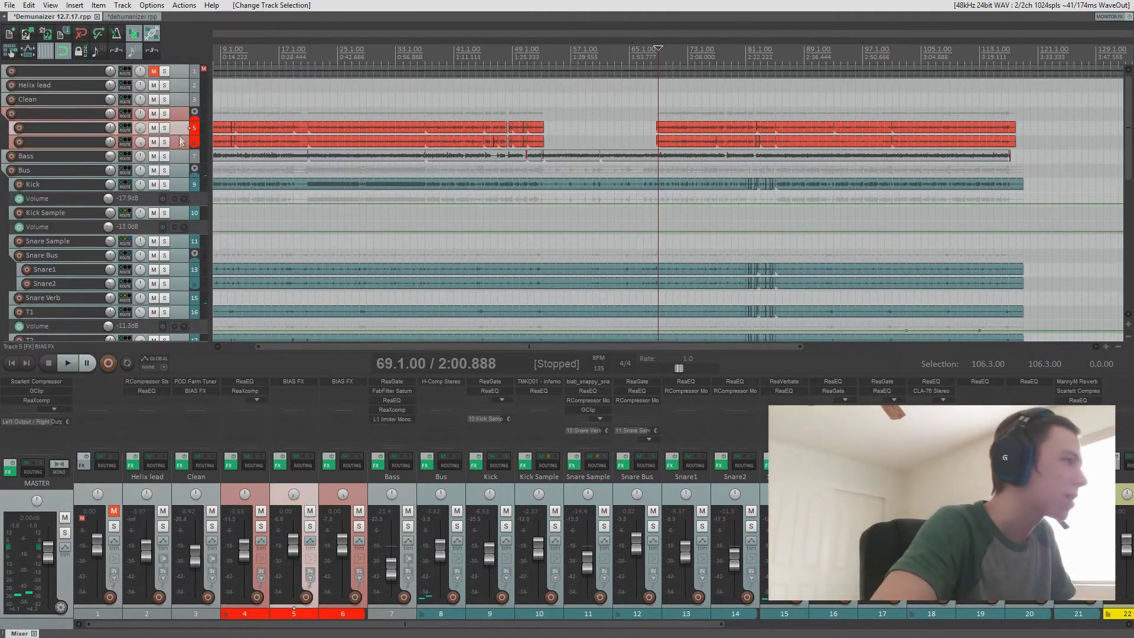
In dehumanizer, copy the whole effects chain of Lead1 on track 5, BIAS FX and ReaVerbate.
click(118, 18)
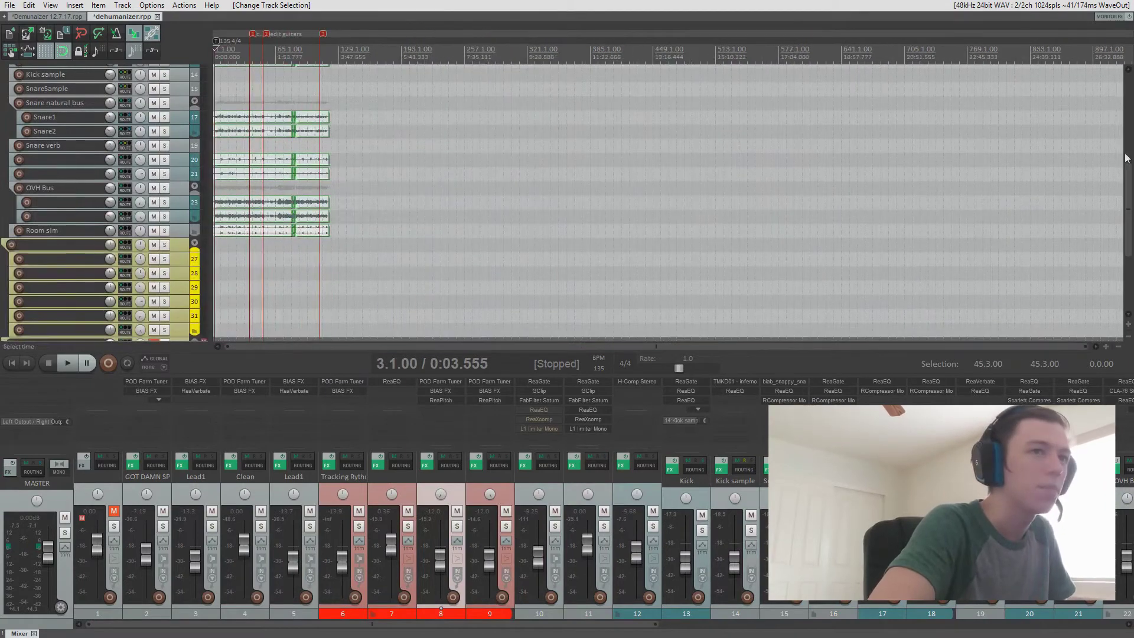
drag(1127, 171, 1127, 109)
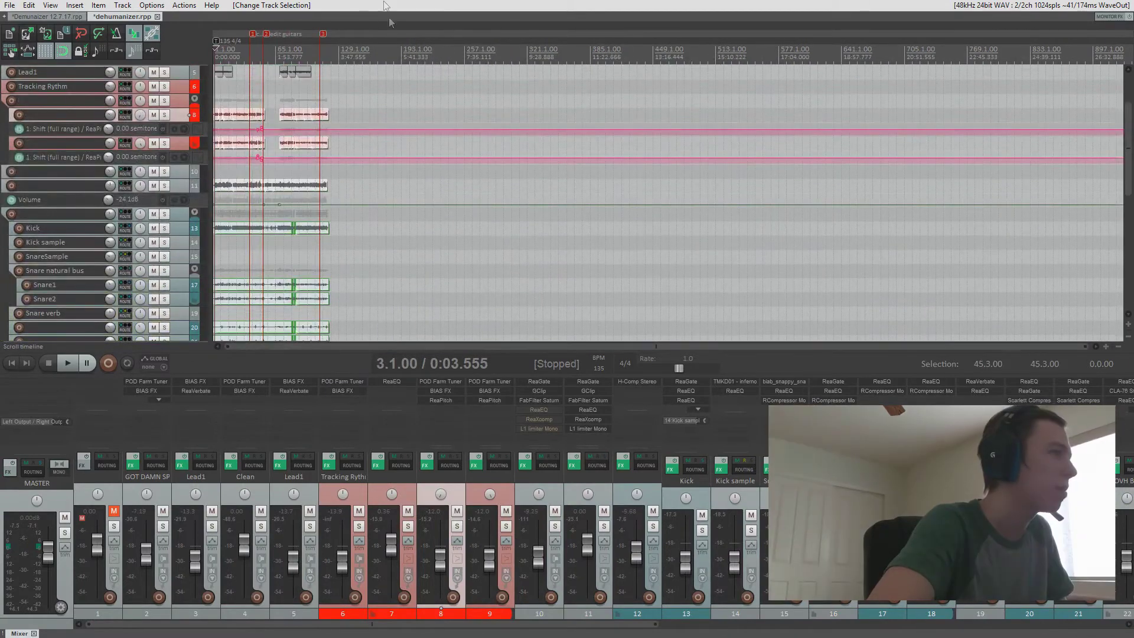
click(272, 71)
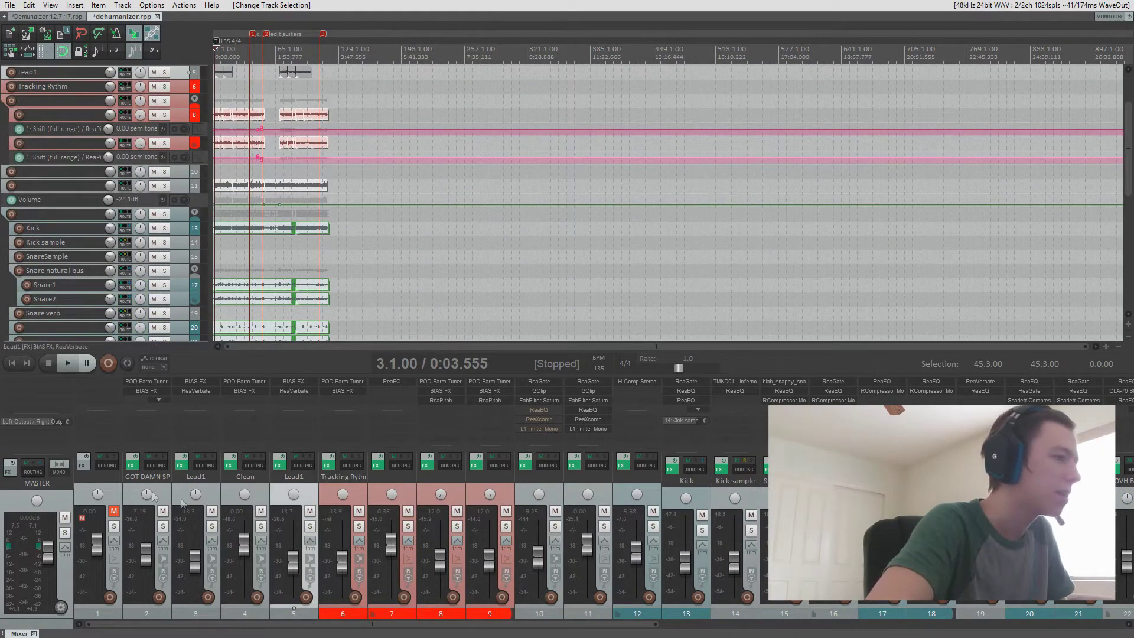
key(ctrl+Tab)
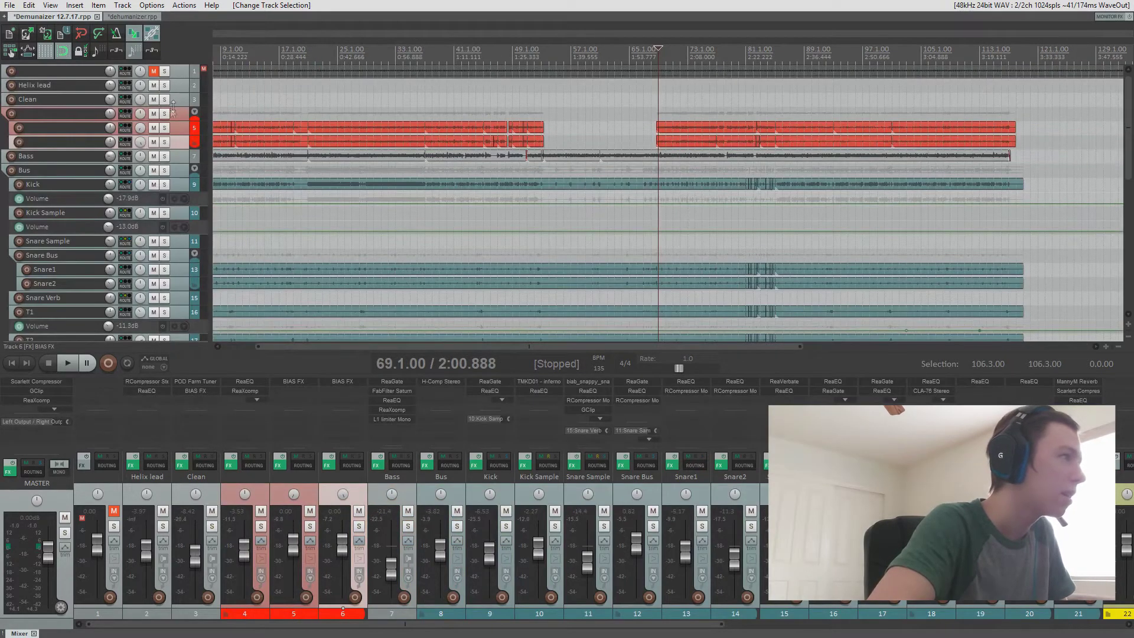
mouse_move(173, 106)
mouse_down()
mouse_move(173, 186)
mouse_move(173, 115)
mouse_move(173, 127)
mouse_up()
click(123, 16)
click(25, 90)
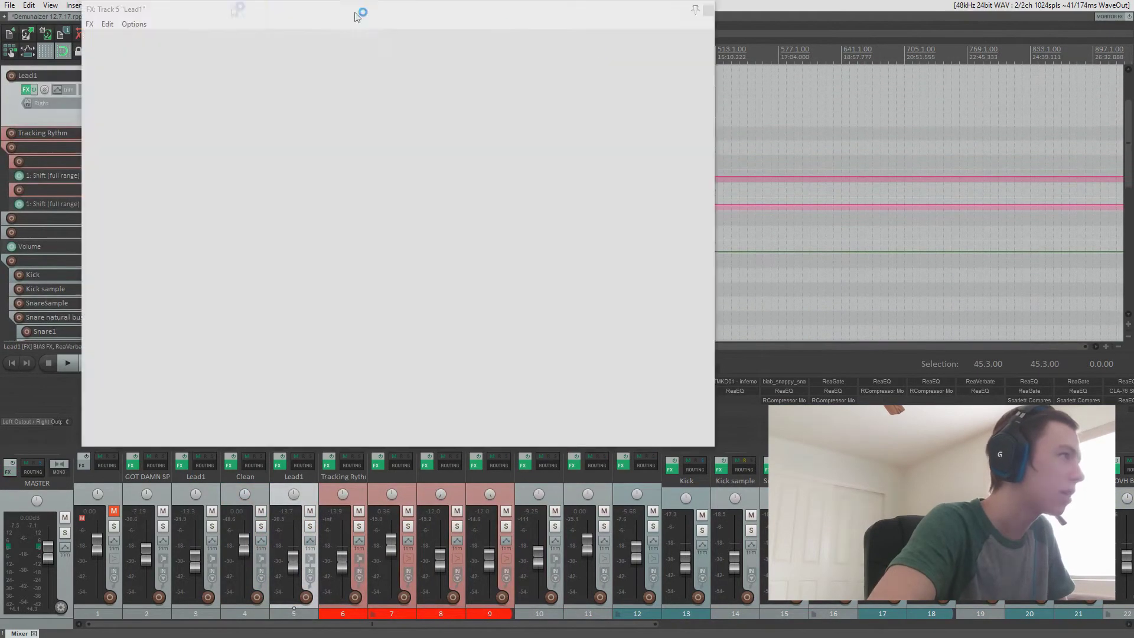
key(Escape)
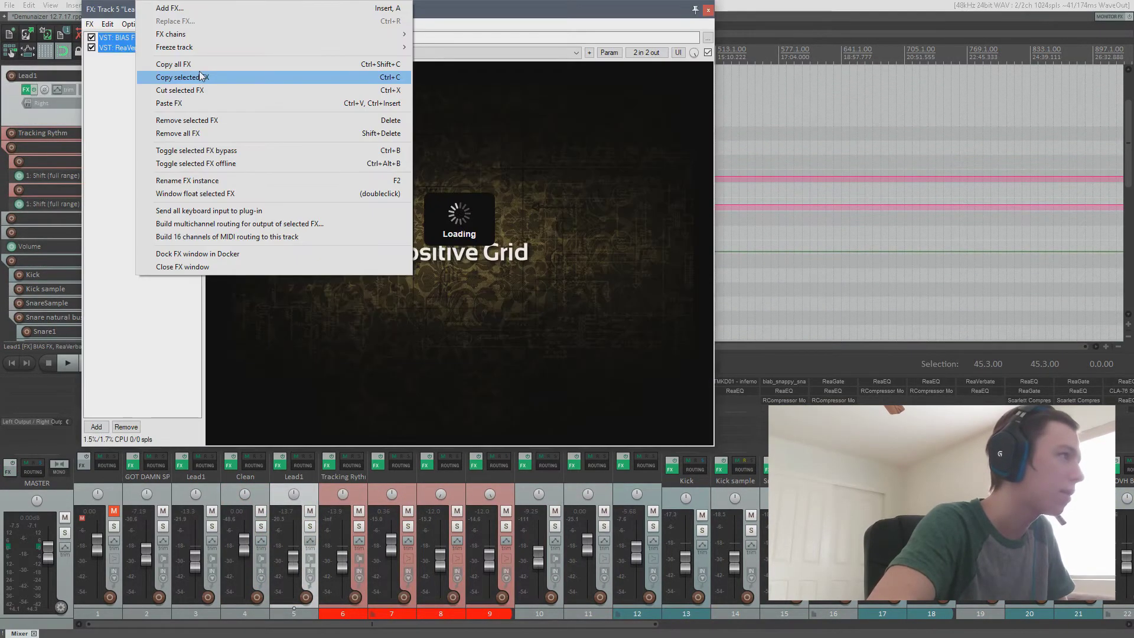
click(198, 64)
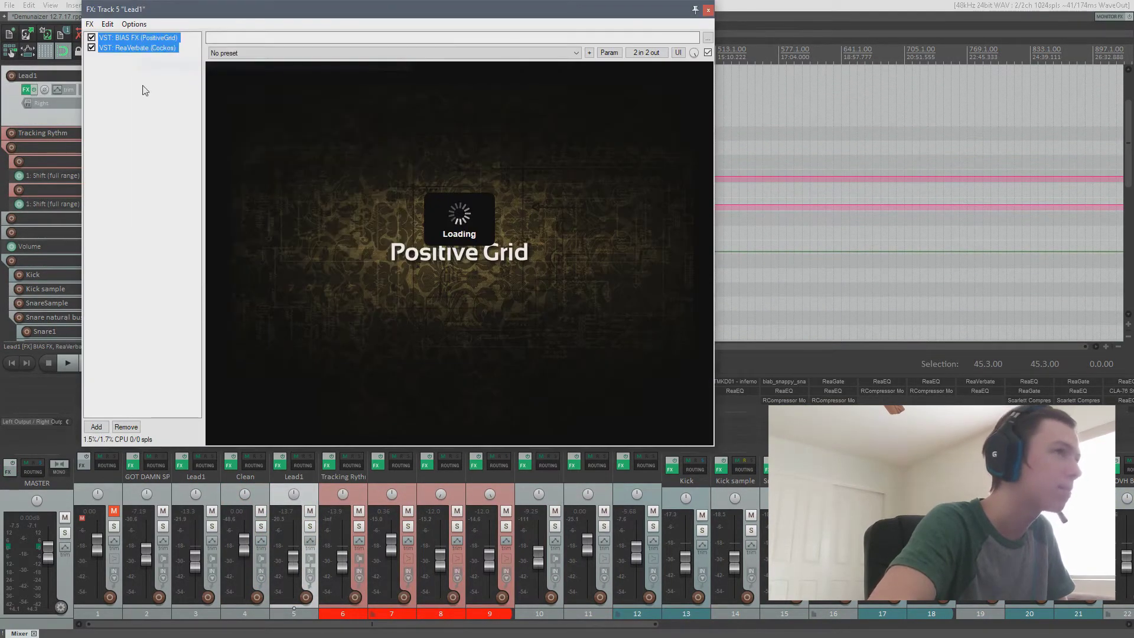
click(144, 91)
In Demunaizer 12.7.17, remove BIAS FX and POD Farm Tuner from the Clean track and paste the copied Lead1 effects there.
click(173, 105)
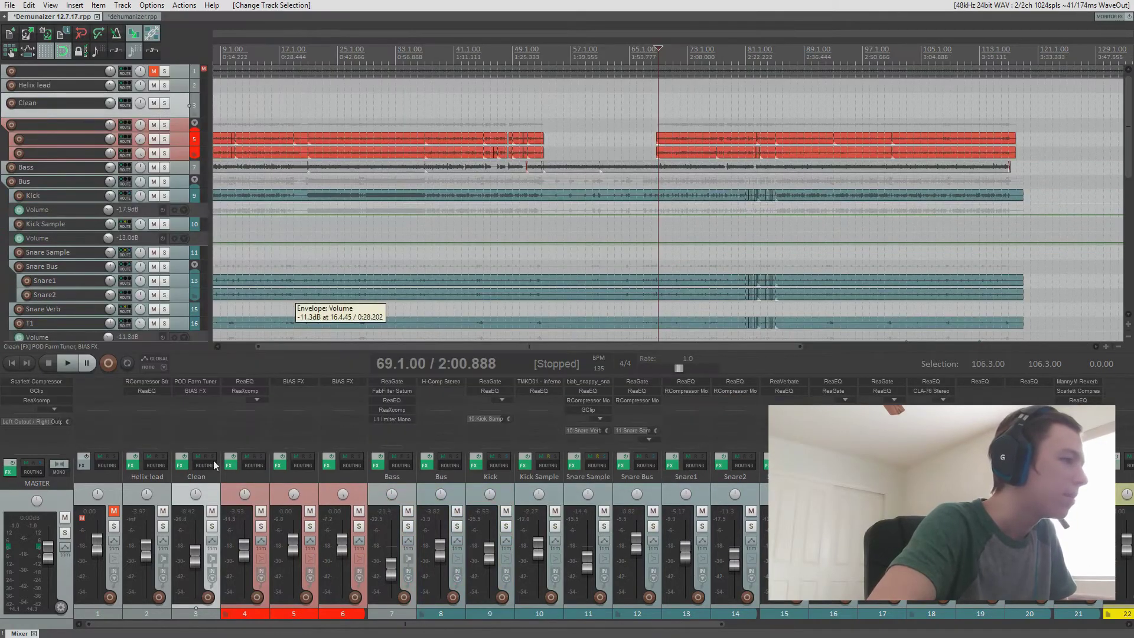
alt+click(195, 390)
alt+click(196, 387)
click(180, 465)
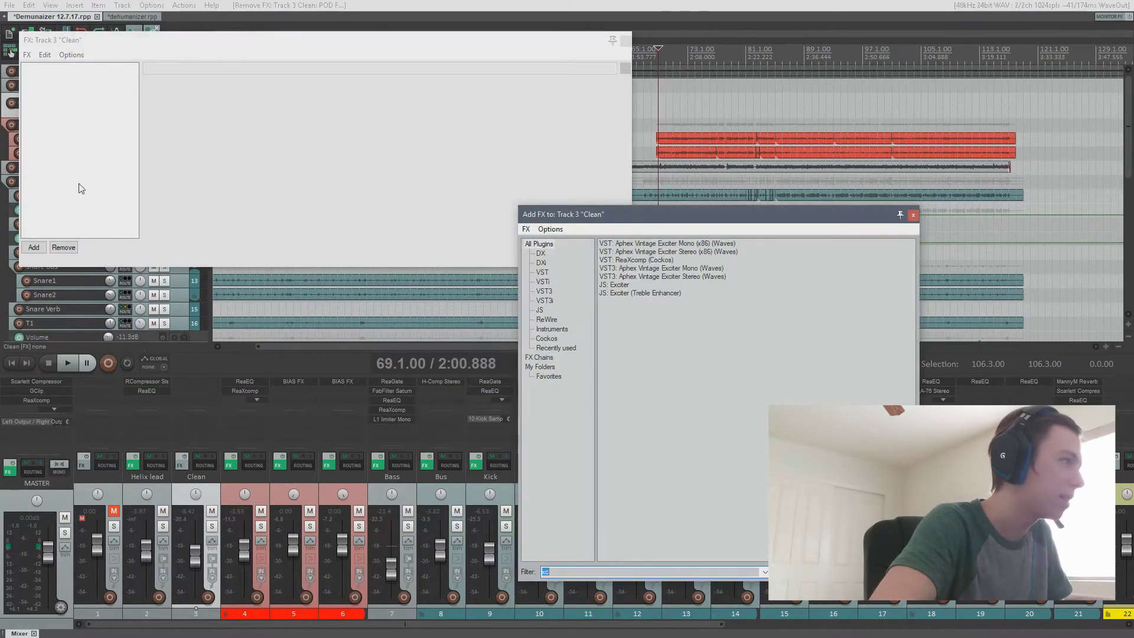
right_click(80, 180)
click(236, 276)
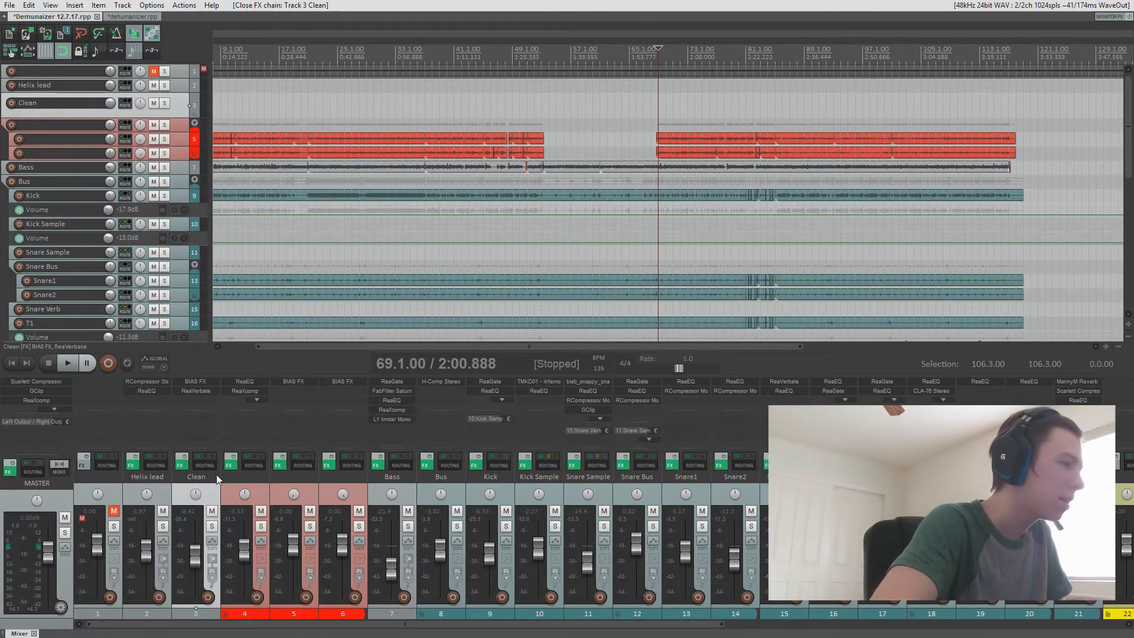
Rename the Clean track as Lead1.
double_click(217, 474)
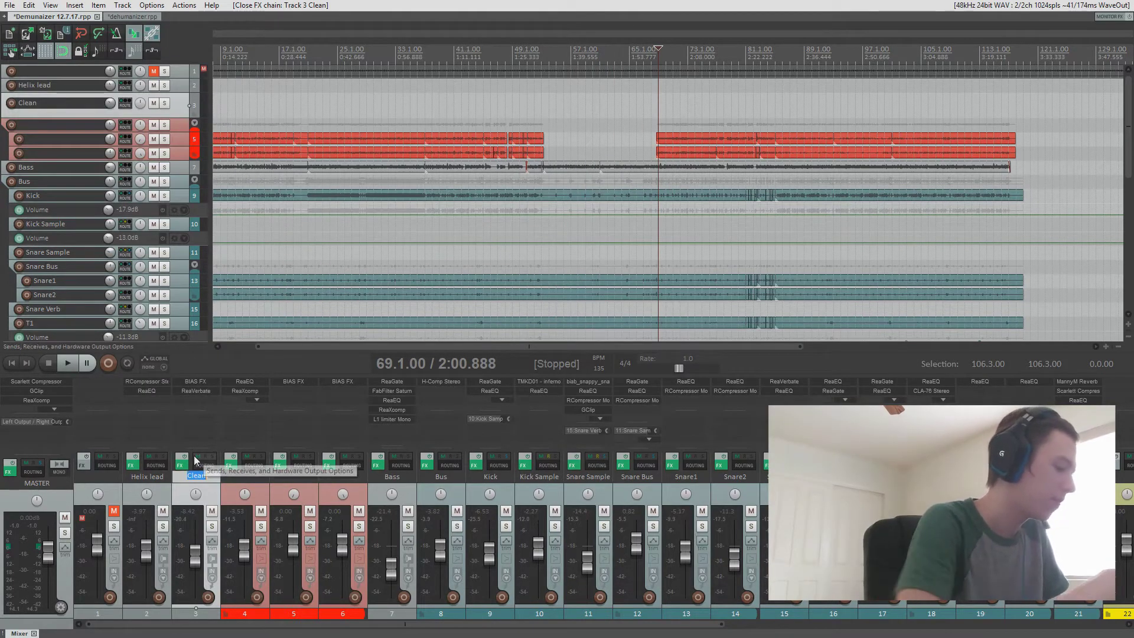
text(L)
text(Lead)
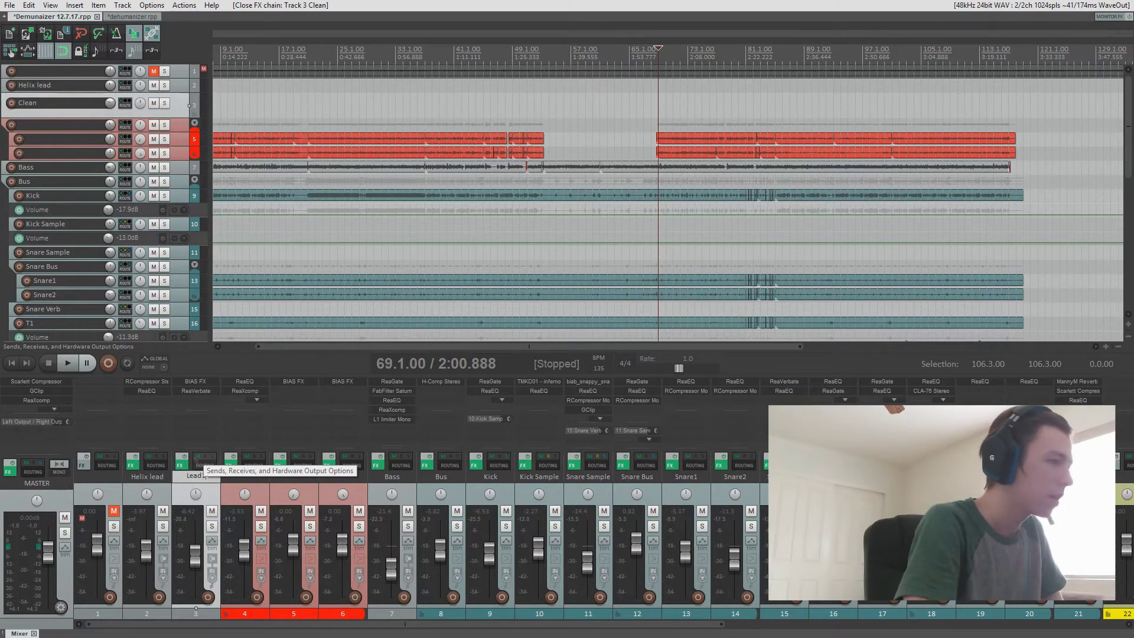
text(1)
key(Return)
Copy the recorded Lead1 items in dehumanizer and return to Demunaizer 12.7.17.
scroll(665, 172, down, 8)
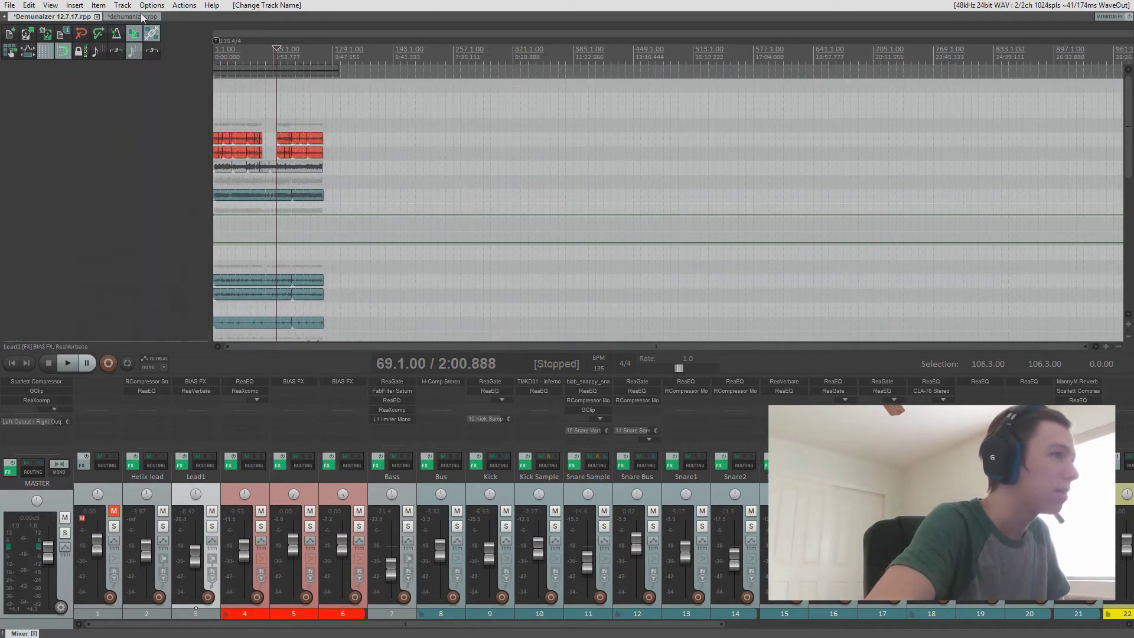
click(131, 17)
click(216, 107)
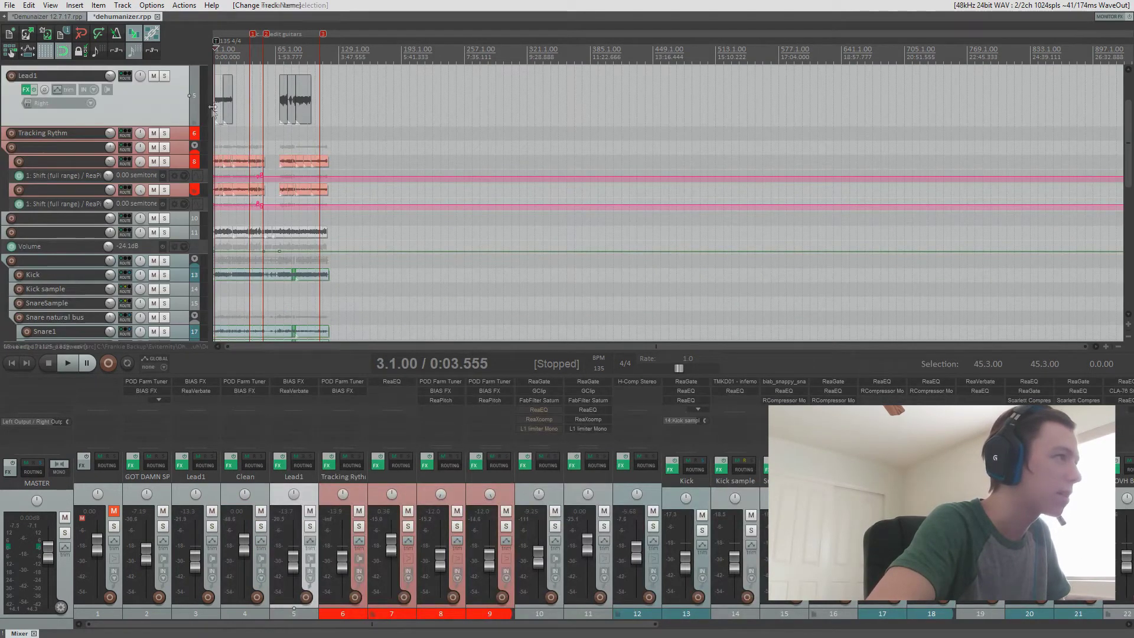
scroll(217, 107, up, 10)
scroll(325, 93, down, 10)
drag(325, 93, 1033, 80)
click(31, 16)
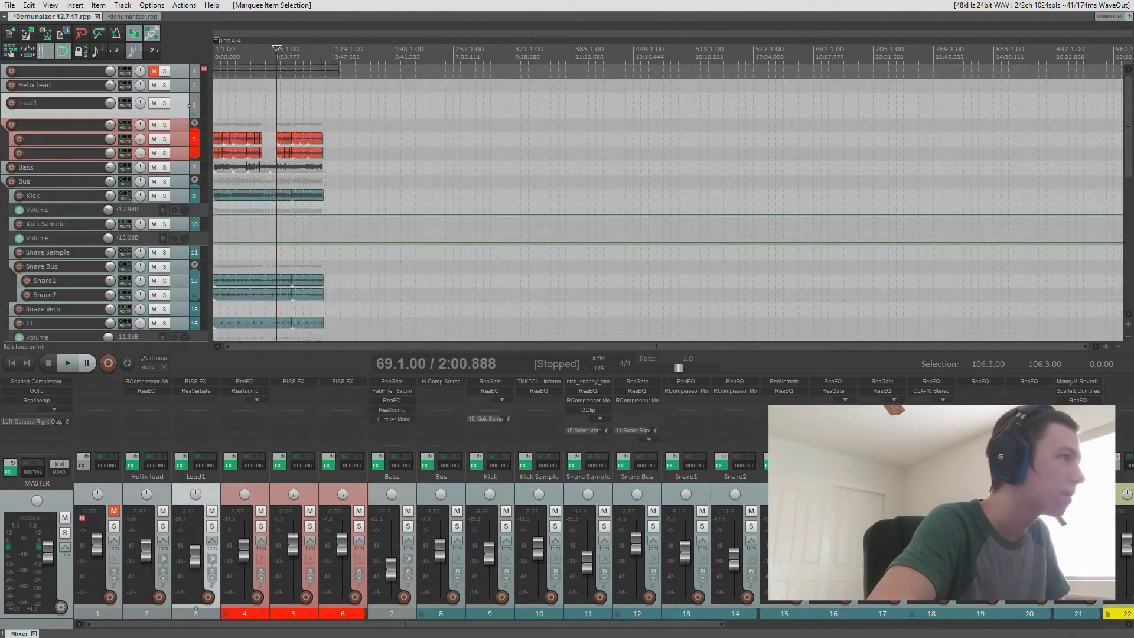
Paste the copied lead items onto the Lead1 track near the project start and play briefly from bar 2.
scroll(221, 99, up, 5)
scroll(221, 99, down, 8)
scroll(220, 98, up, 10)
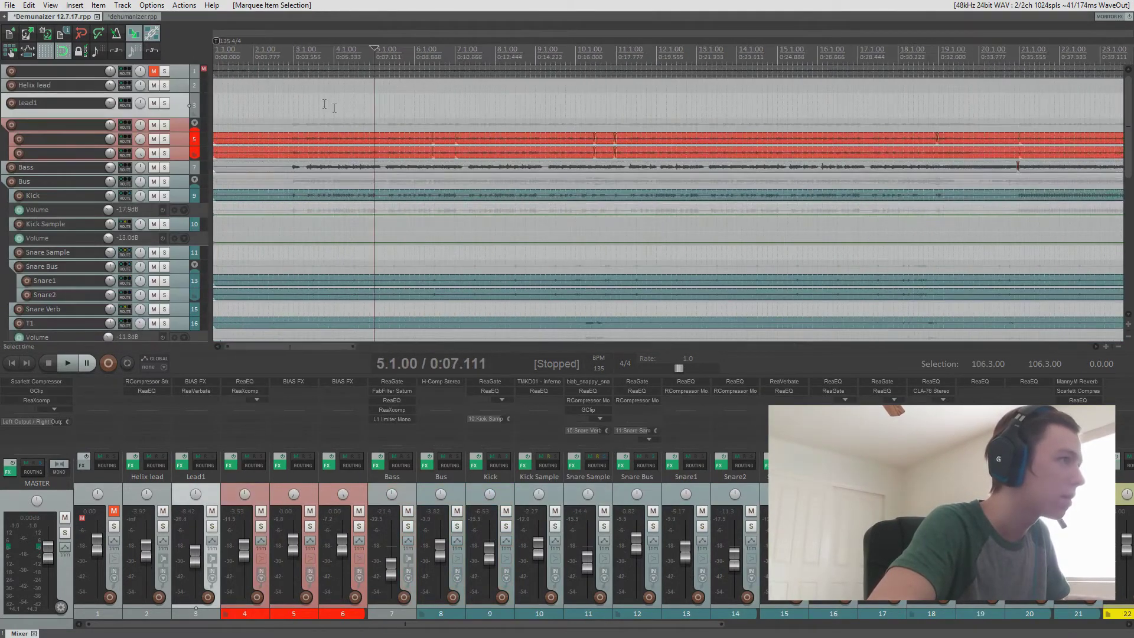
key(ctrl+v)
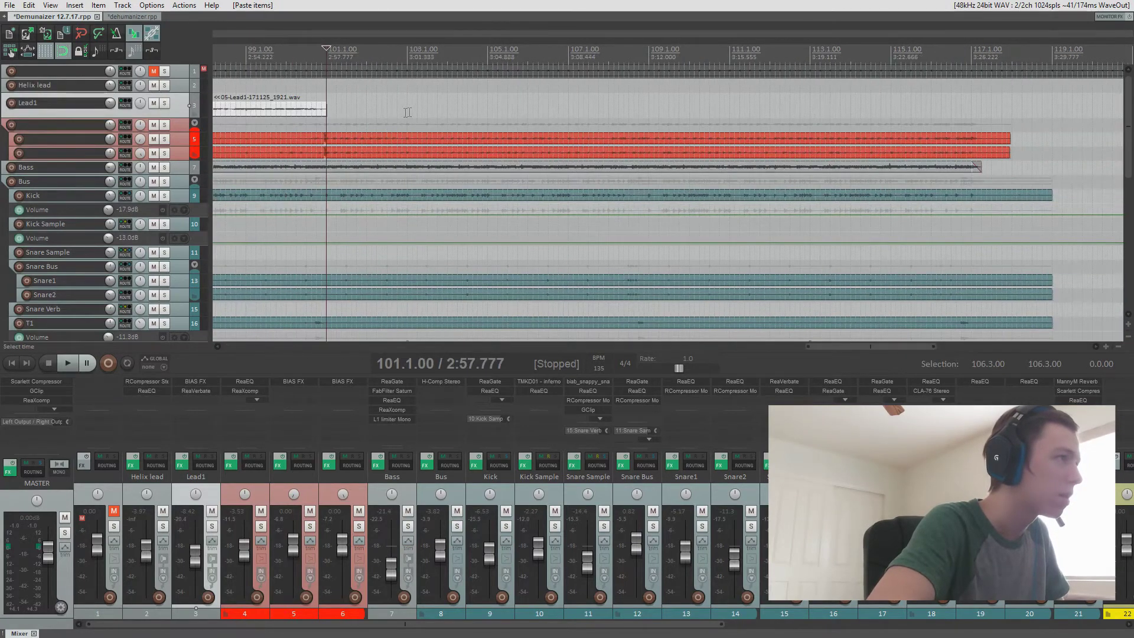
scroll(407, 114, down, 8)
click(235, 90)
click(219, 91)
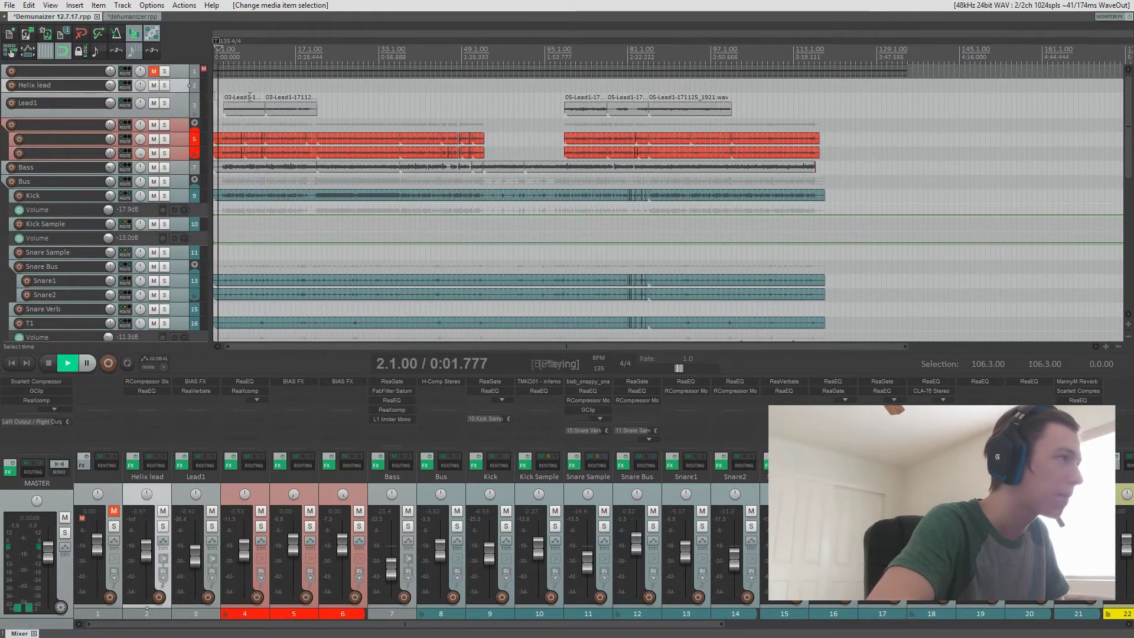
key(space)
Add ReaEQ after ReaVerbate on the Lead1 track and move its window clear of the lead items.
click(199, 396)
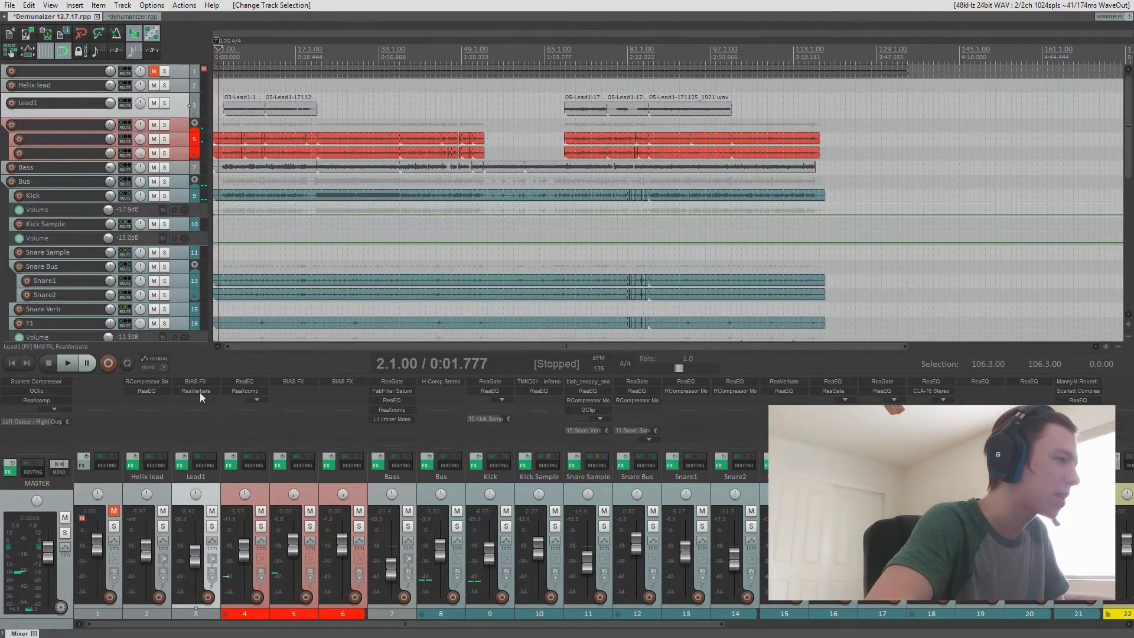
double_click(201, 398)
text(reaeq)
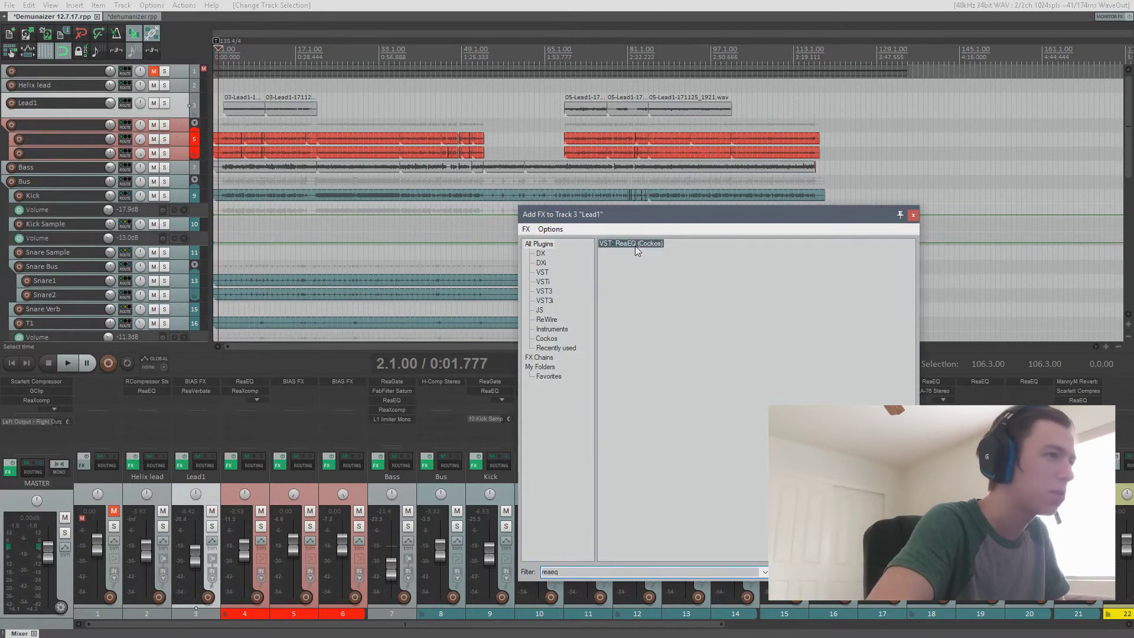
double_click(636, 243)
drag(235, 44, 483, 158)
Play the second lead section, toggling solo on Lead1, and raise that track's volume fader slightly.
click(222, 91)
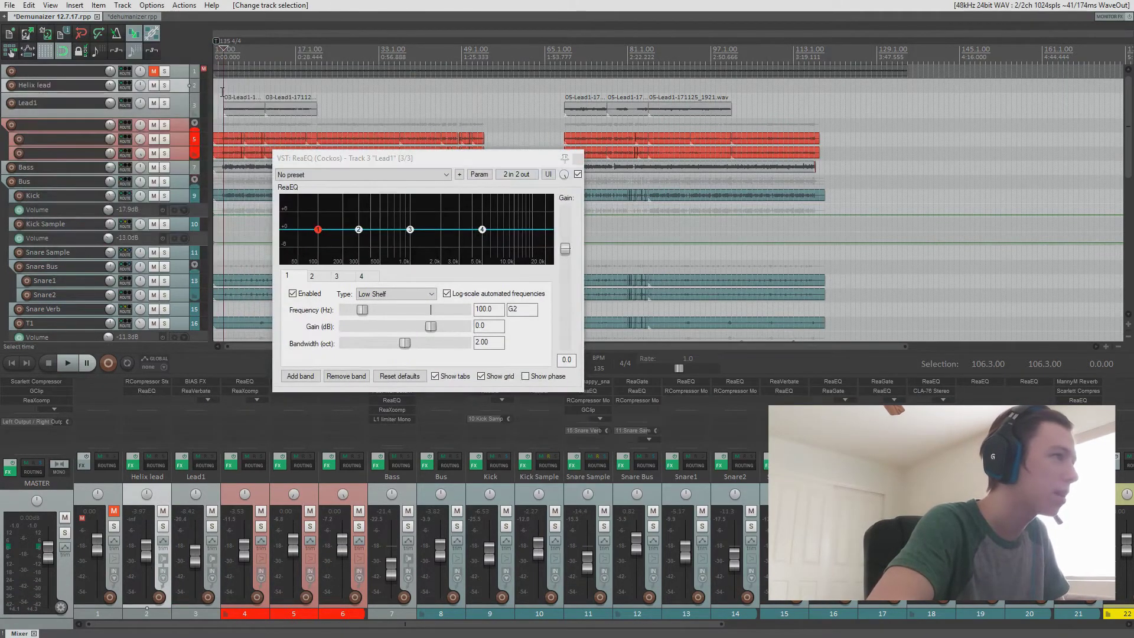
key(space)
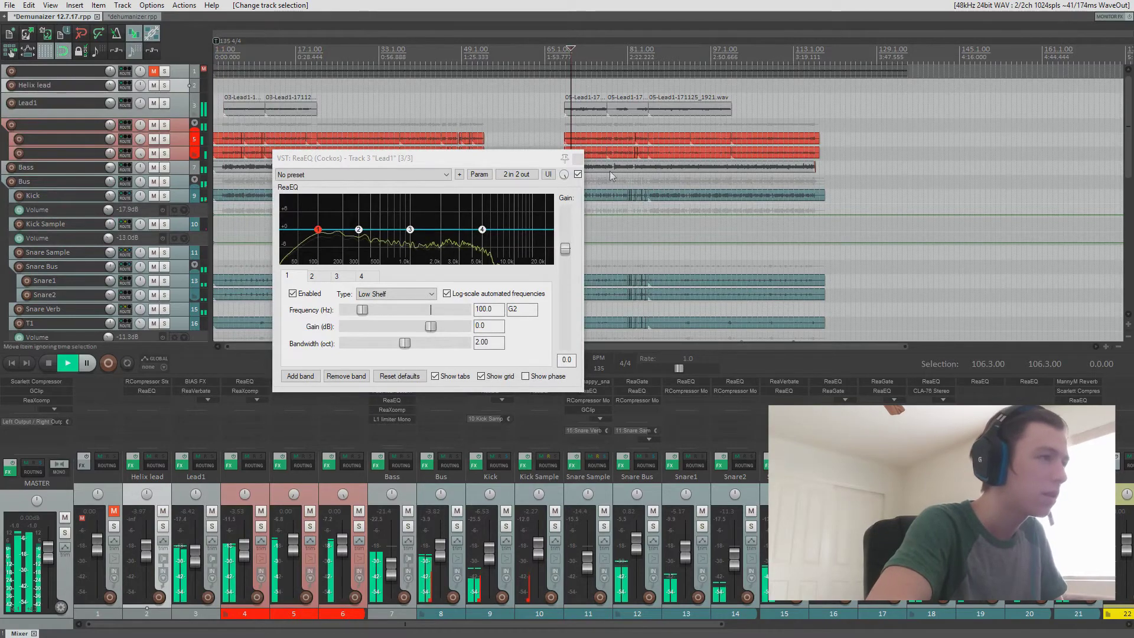
click(164, 103)
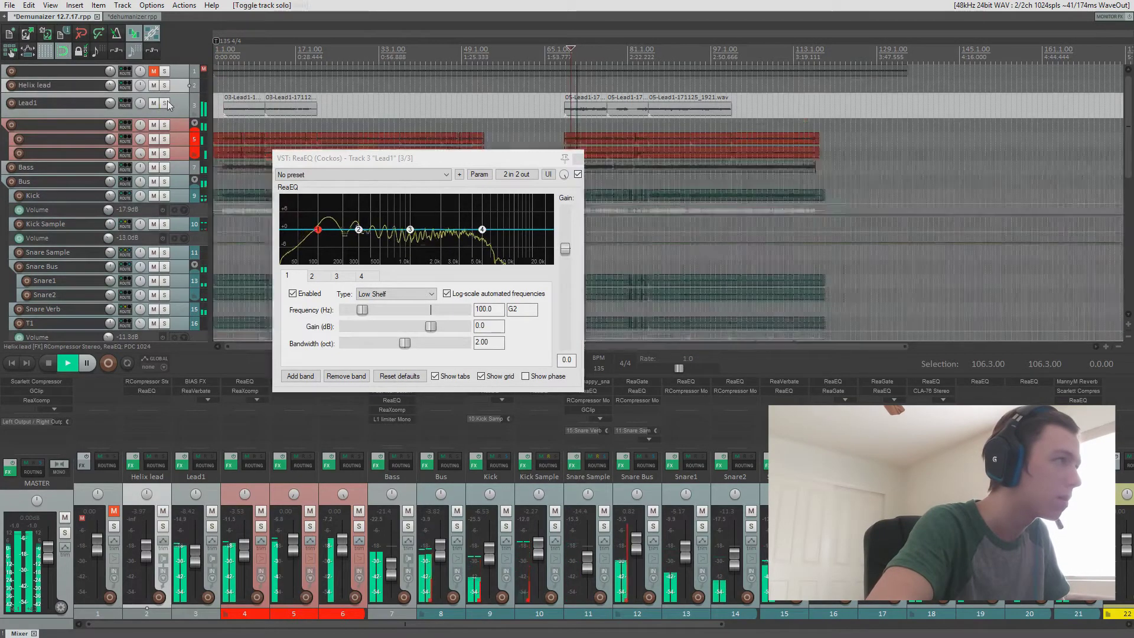
click(165, 103)
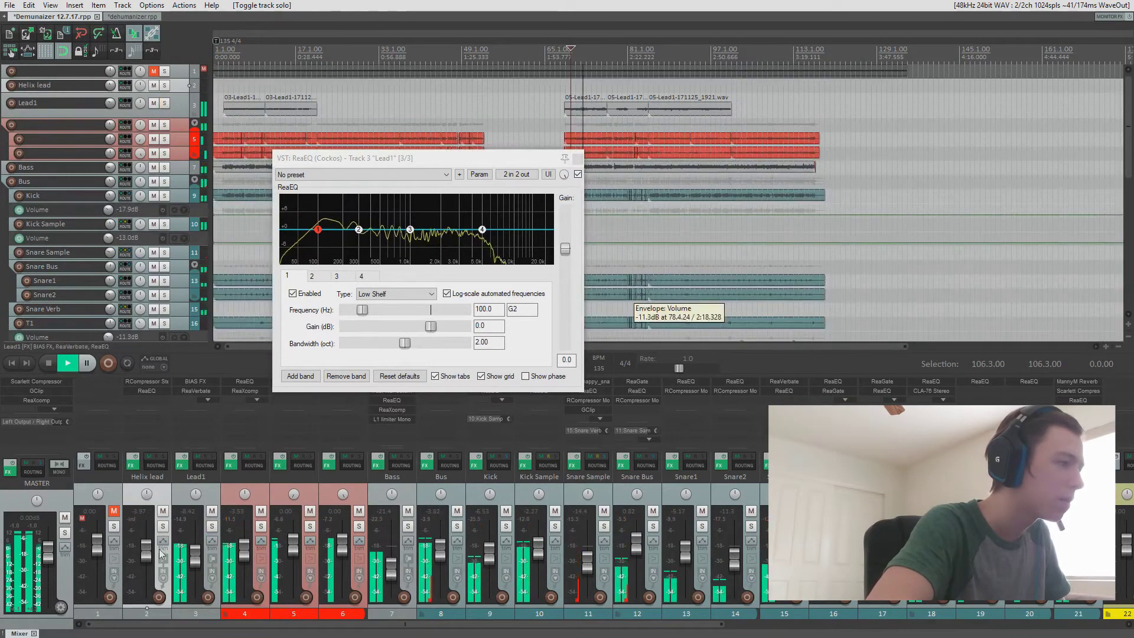
key(space)
Change band 1 of Lead1's ReaEQ to a High Pass filter.
right_click(318, 230)
click(364, 374)
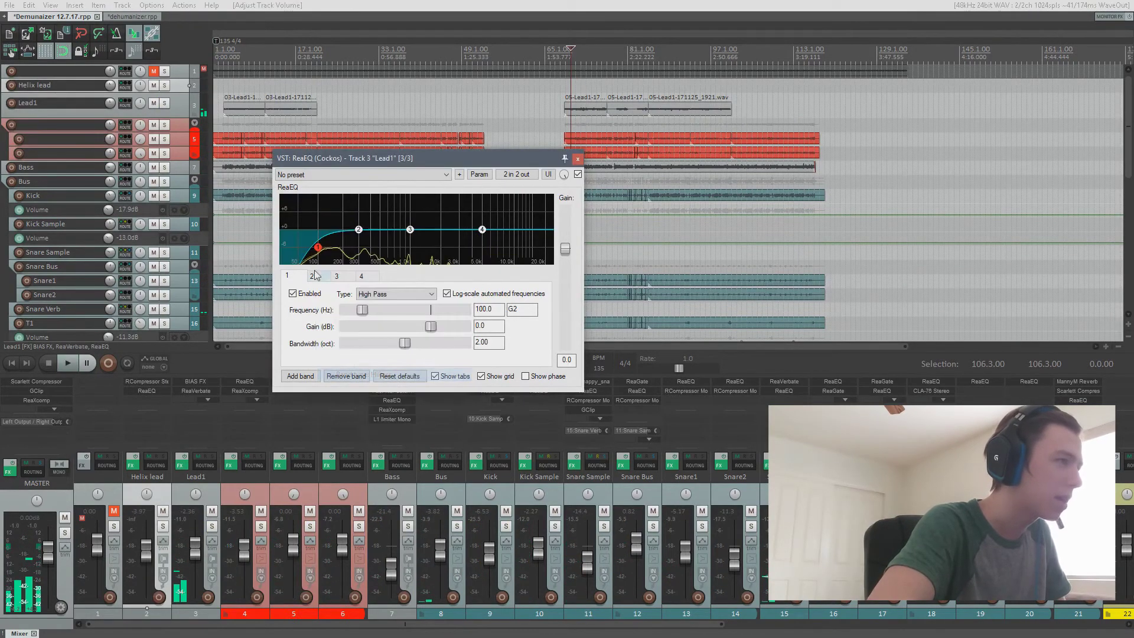
Change band 4 of Lead1's ReaEQ to Low Pass and set its cutoff to about 9438 Hz.
right_click(483, 232)
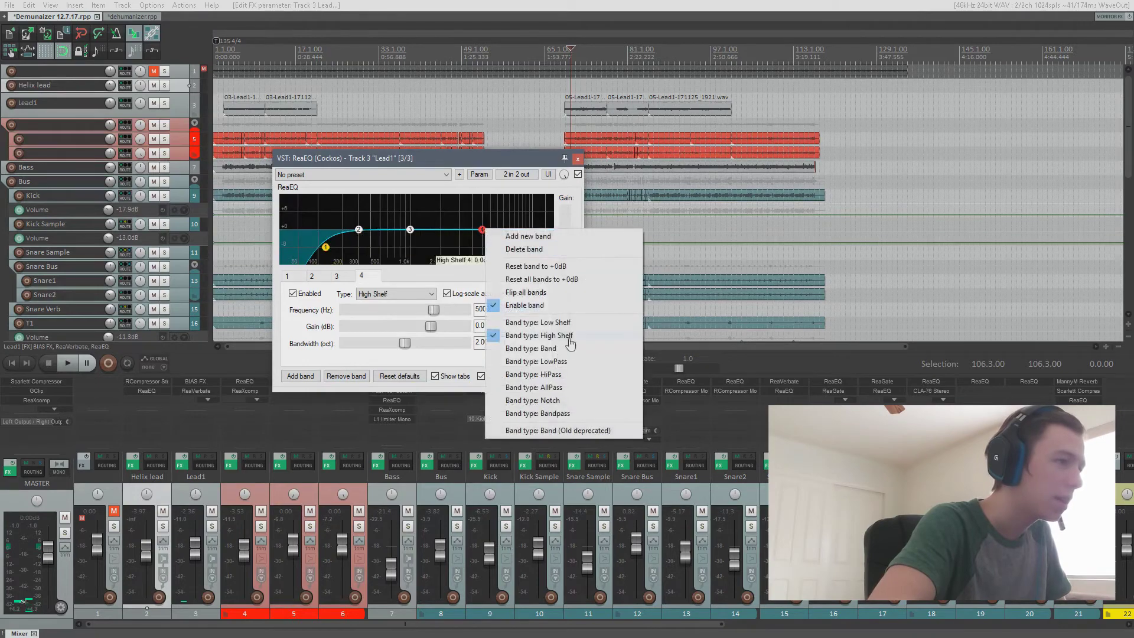
click(531, 359)
drag(483, 236, 512, 254)
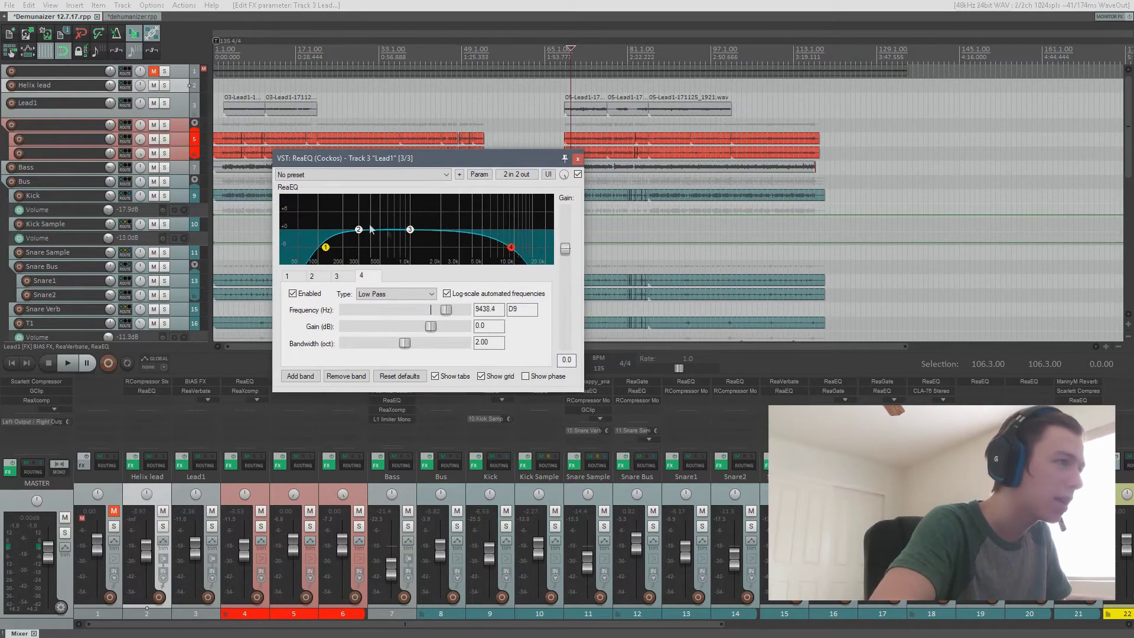
Solo Lead1 and, during playback, set ReaEQ's band 3 to about 4095 Hz, 0.38 octave bandwidth and -4.0 dB gain.
drag(410, 230, 467, 195)
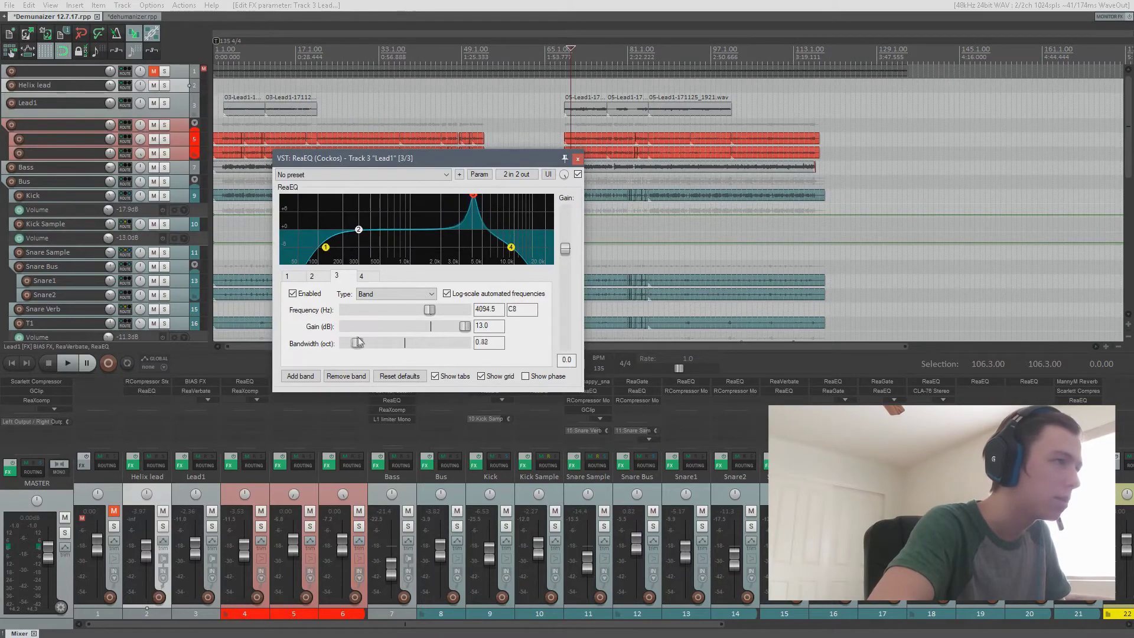
click(165, 103)
key(space)
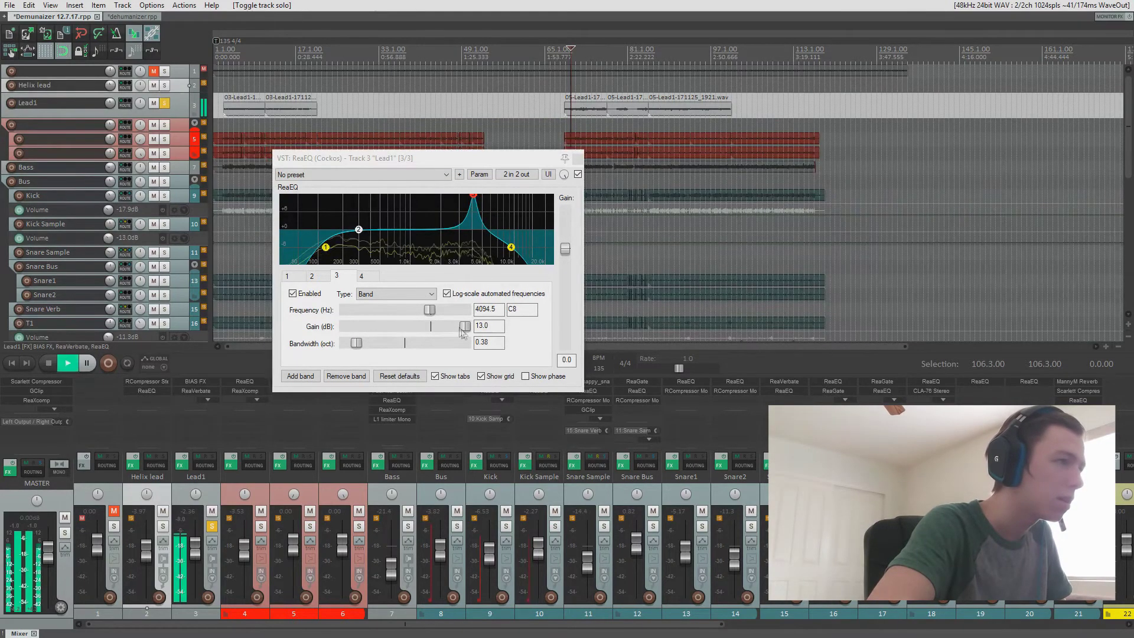
drag(465, 327, 462, 334)
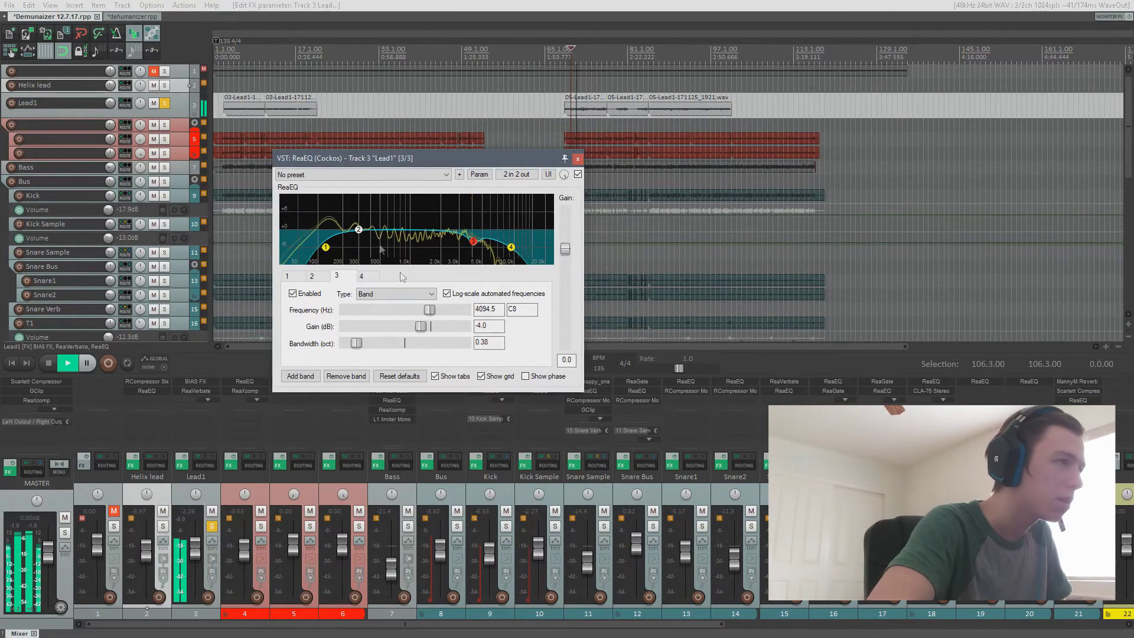
Move ReaEQ's band 2 to about 2035 Hz with about 8.4 dB of gain and narrow its bandwidth.
drag(359, 229, 443, 205)
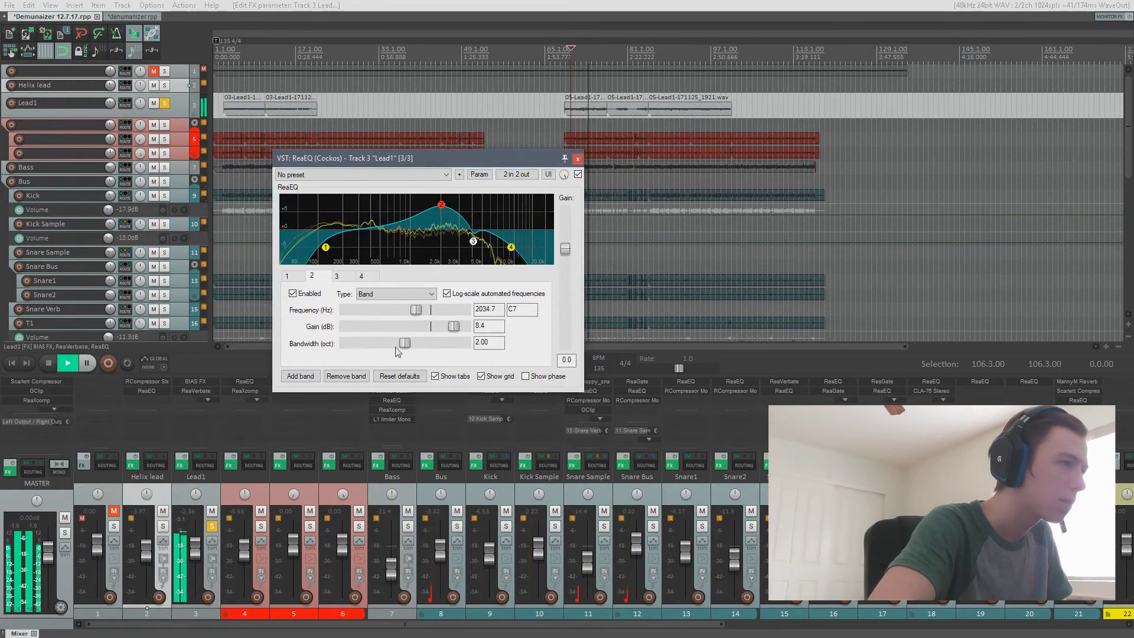
drag(405, 343, 358, 342)
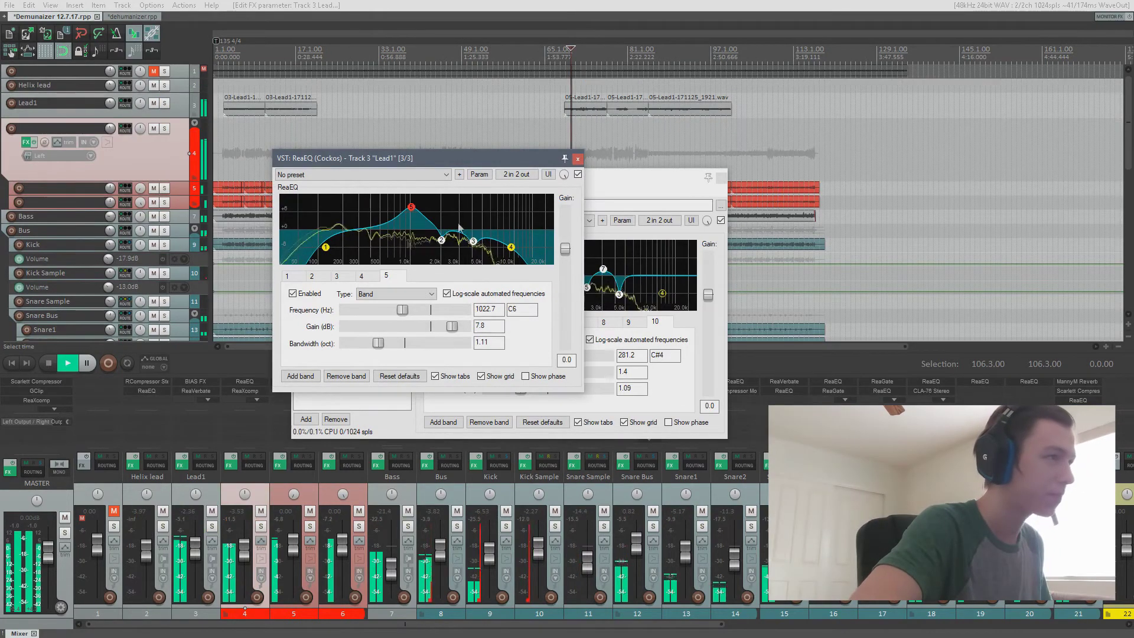
Play the full mix from bar 70, lowering Lead1's volume fader and closing the Lead1 EQ and track 4 effects windows.
key(space)
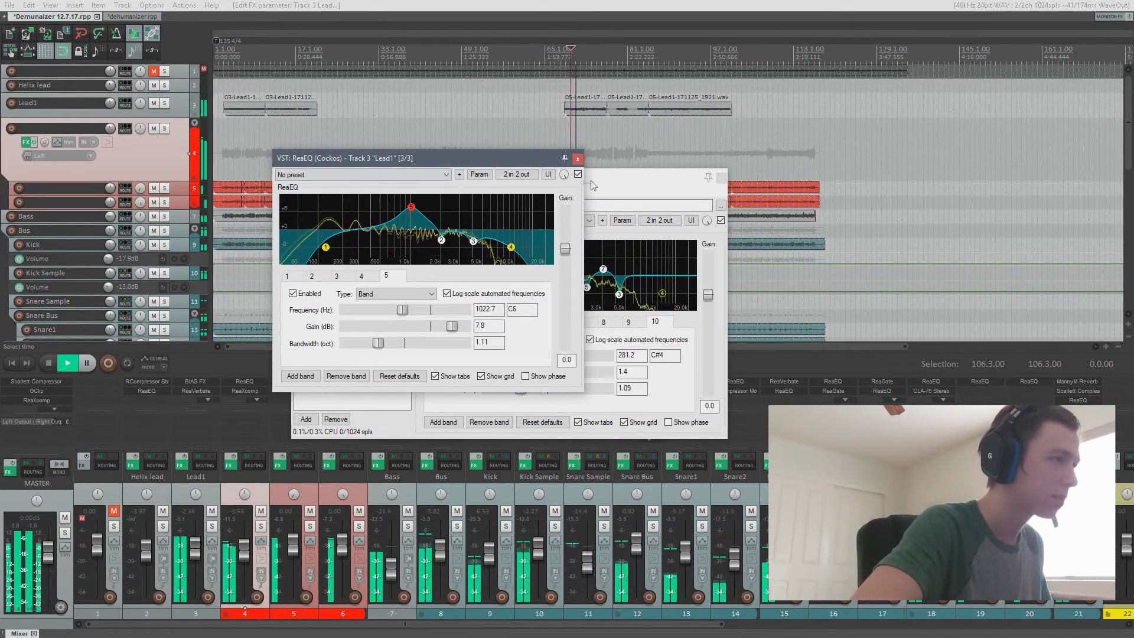
click(578, 158)
mouse_move(194, 540)
mouse_down()
mouse_move(195, 586)
mouse_move(207, 559)
mouse_up()
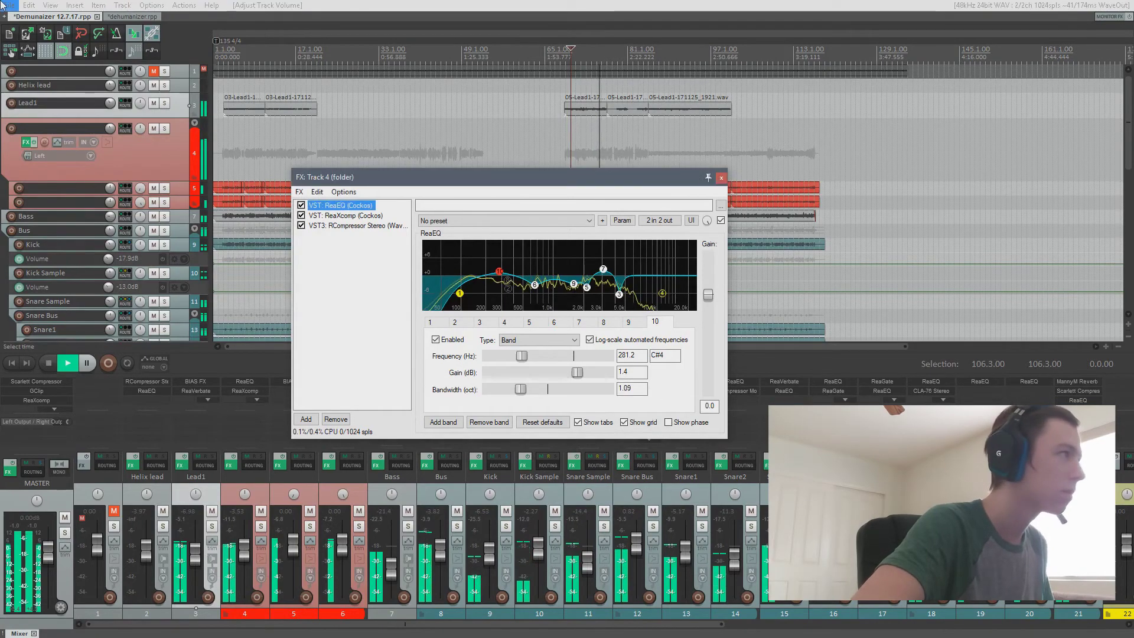
click(720, 176)
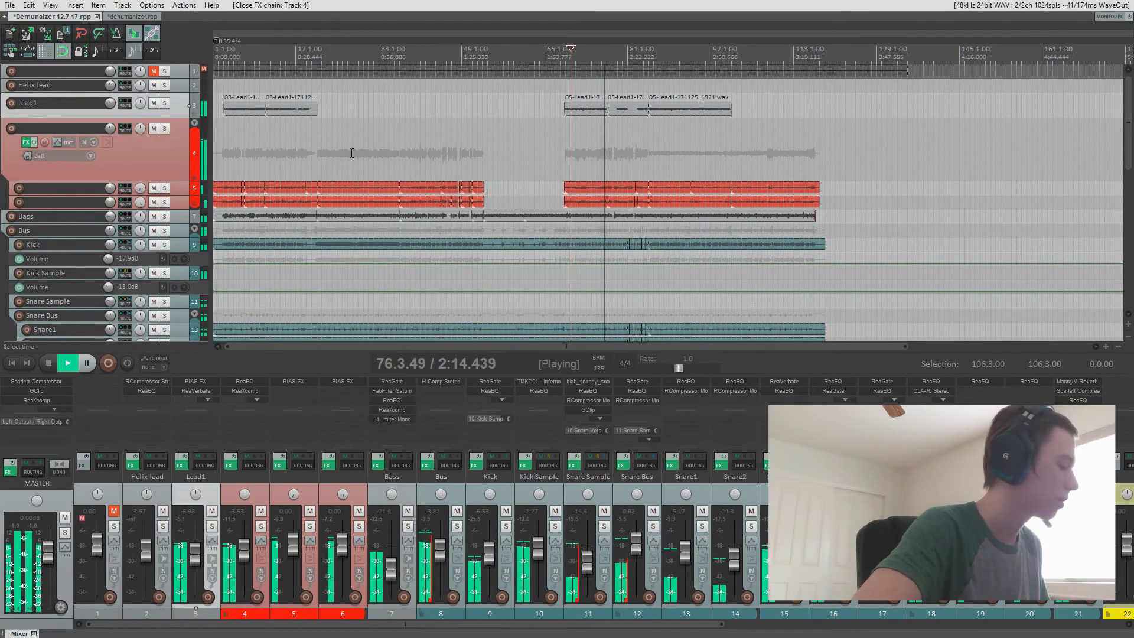
key(space)
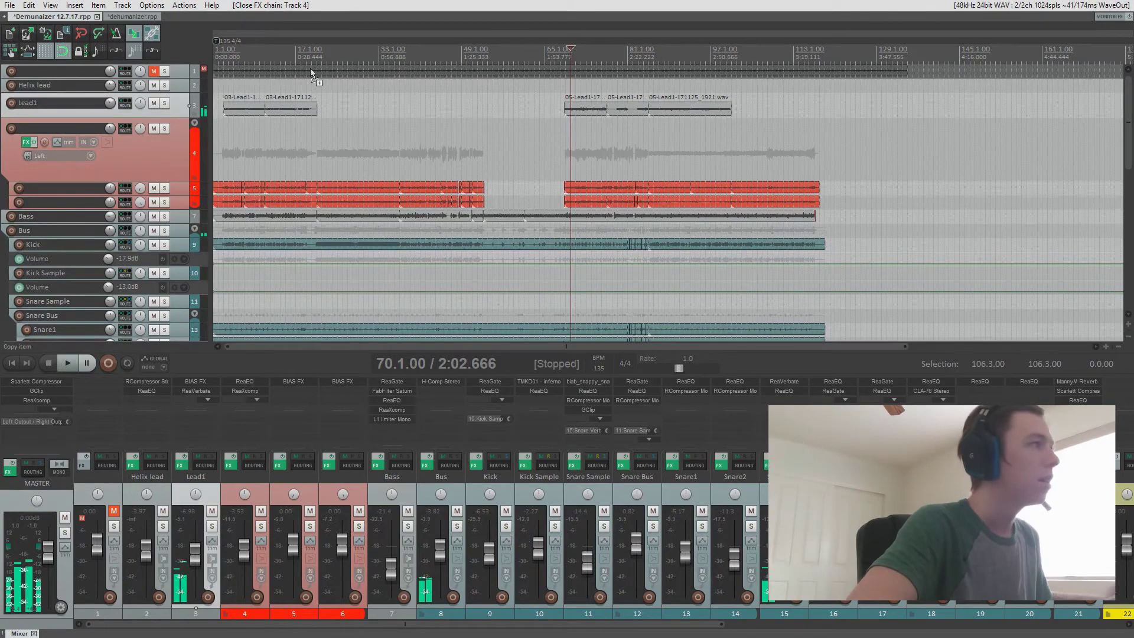
Save the current project with the adjusted lead track.
key(ctrl+s)
scroll(618, 157, down, 3)
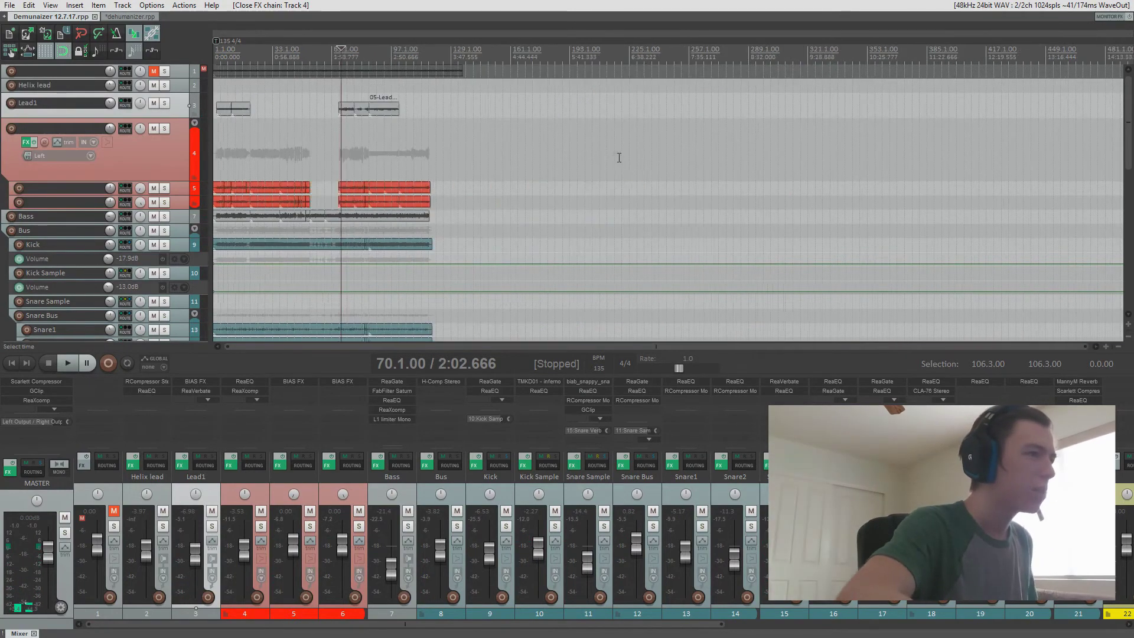
scroll(639, 246, up, 5)
scroll(639, 246, up, 5)
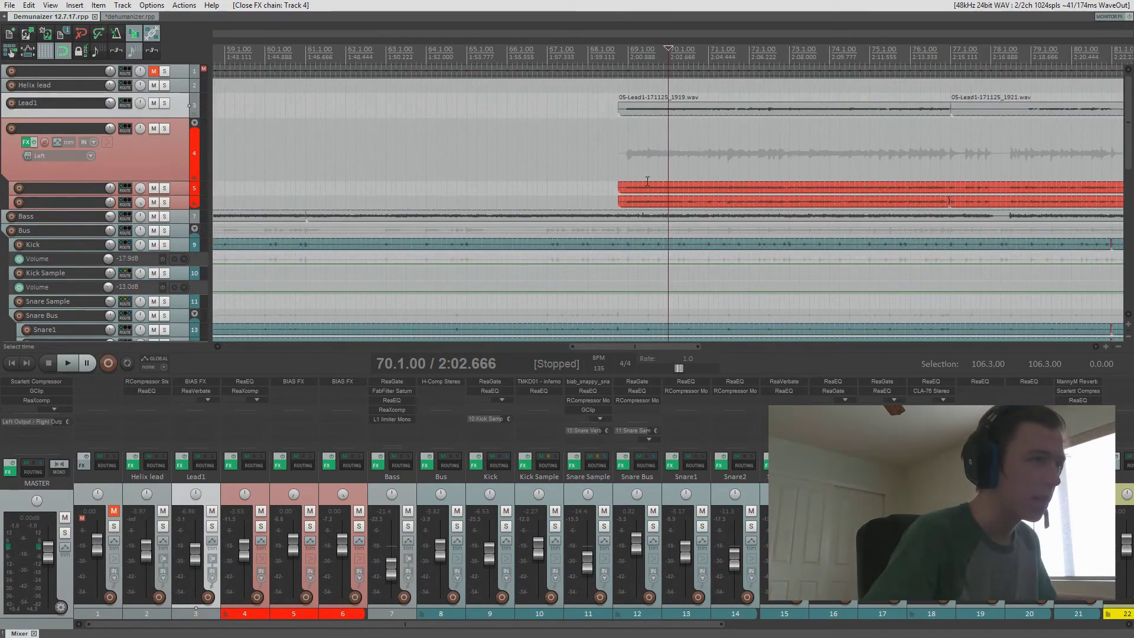